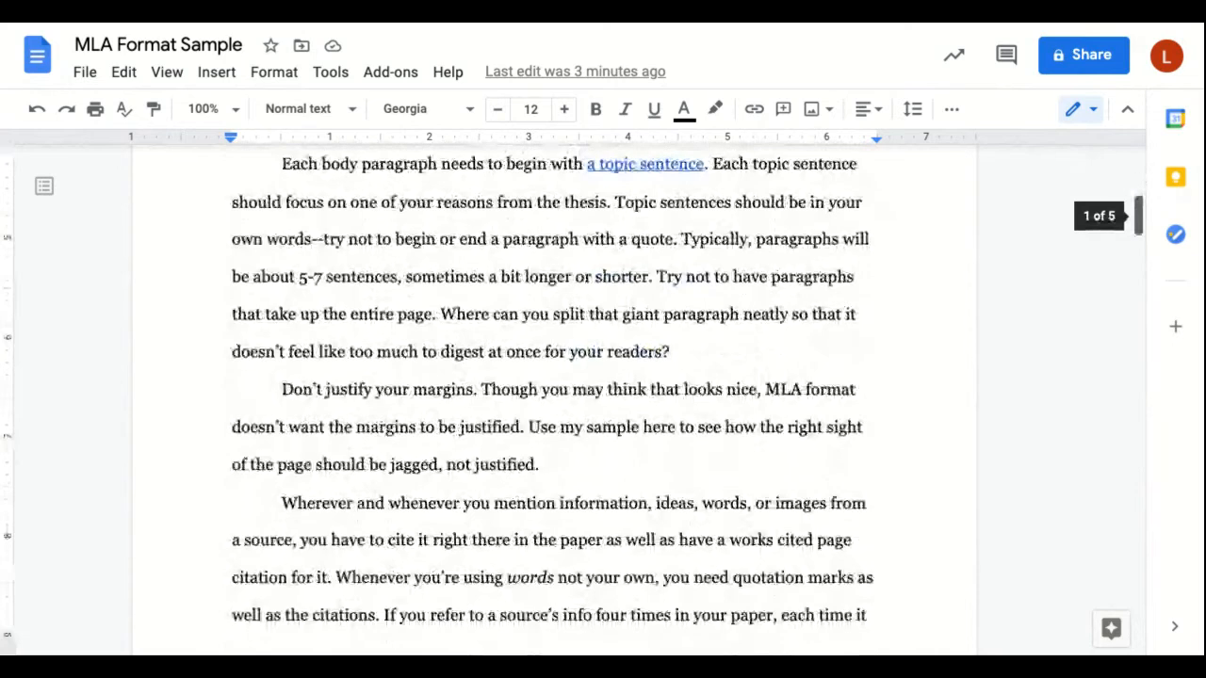
Step: Review the first page of the MLA sample, from the header and title through the body paragraphs on topic sentences, margins and citing sources
scroll(554, 399, "up", 2)
scroll(843, 295, "up", 2)
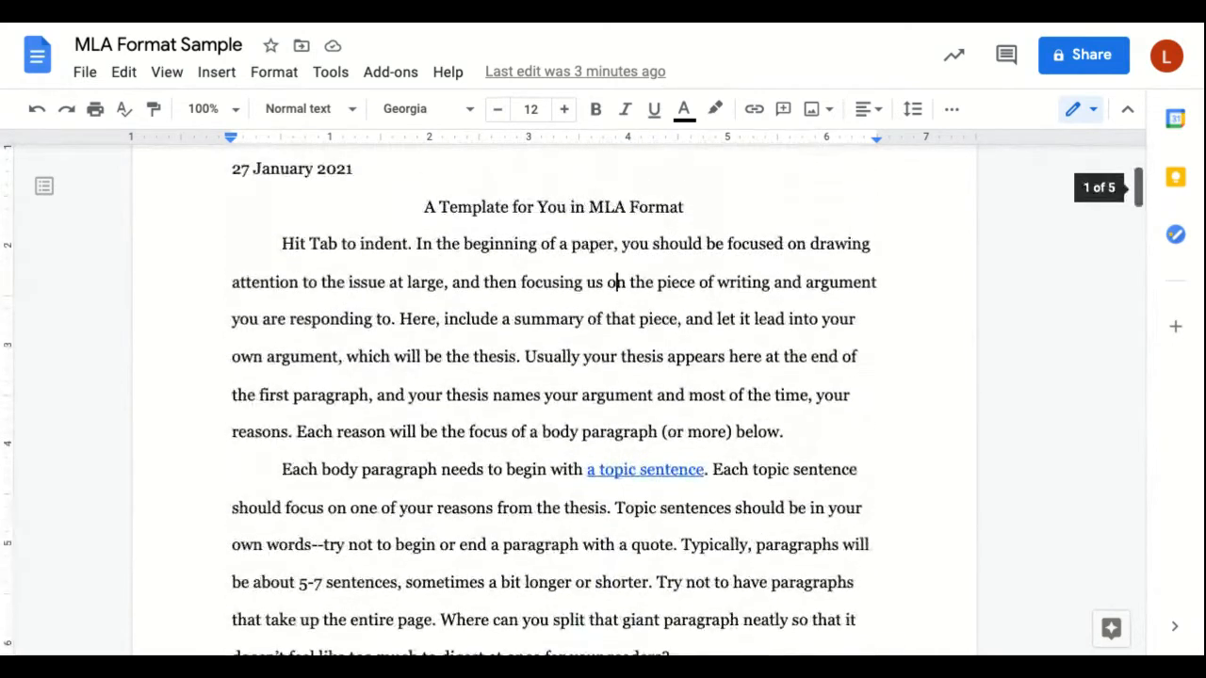
scroll(843, 294, "down", 1)
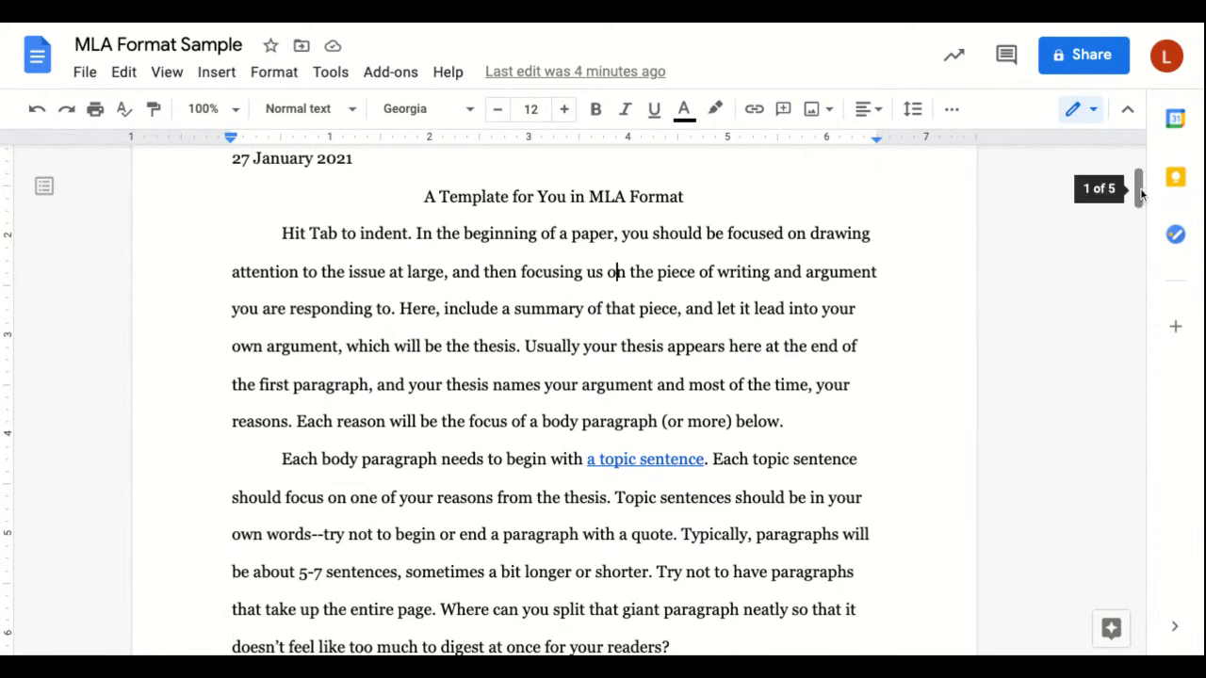
scroll(1140, 188, "up", 3)
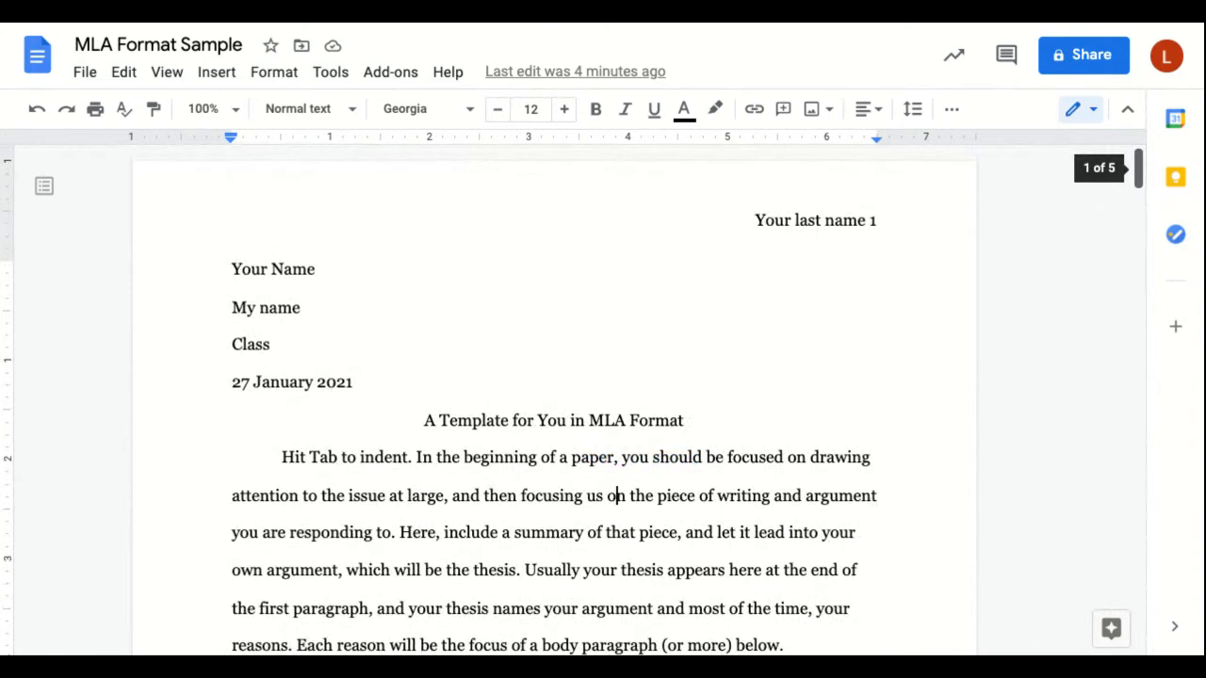
scroll(1140, 188, "down", 1)
scroll(1139, 187, "down", 1)
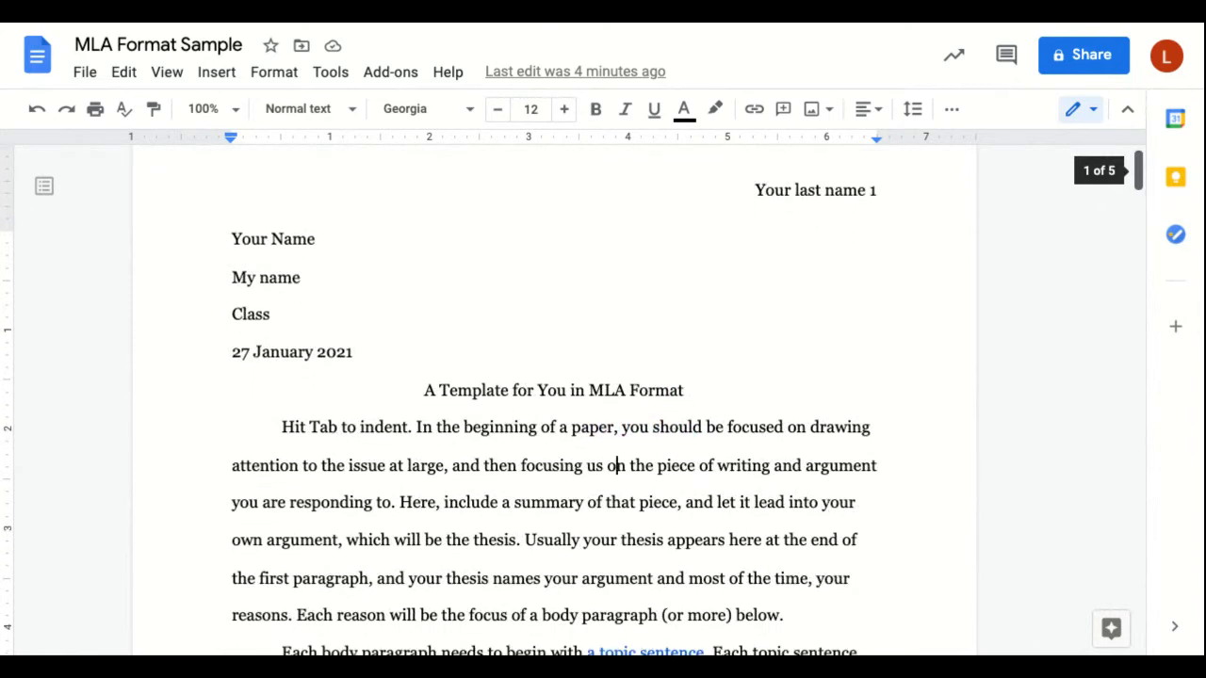
scroll(1138, 179, "down", 3)
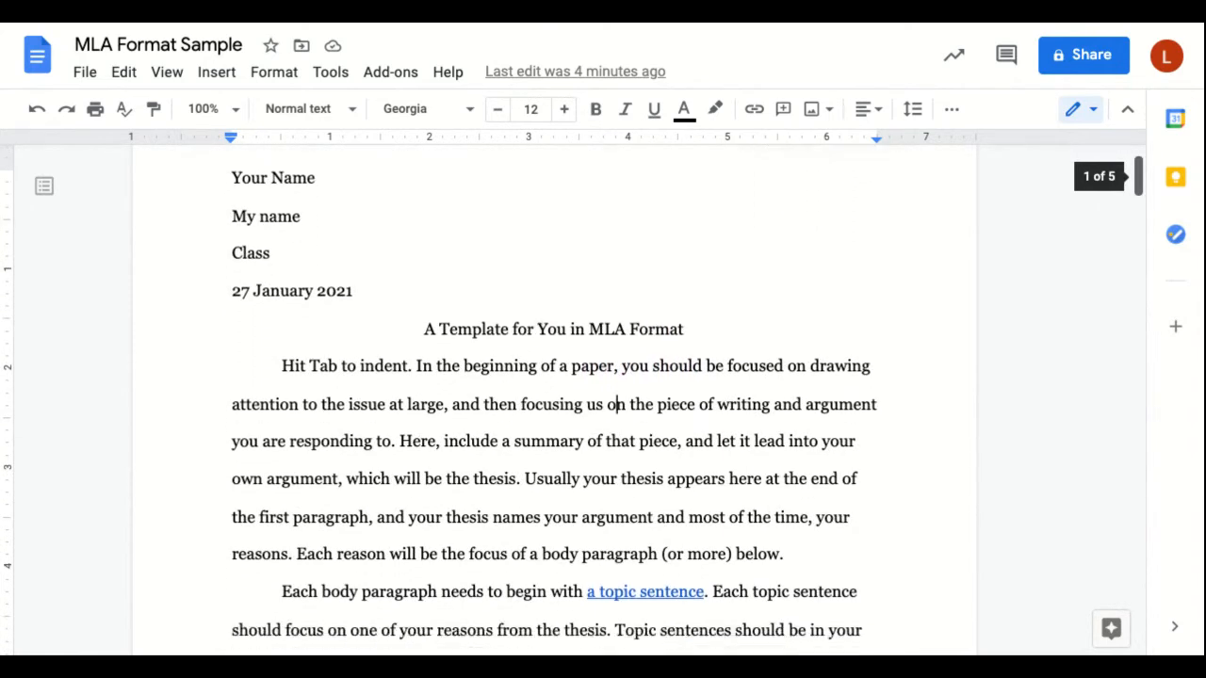
scroll(1138, 188, "down", 5)
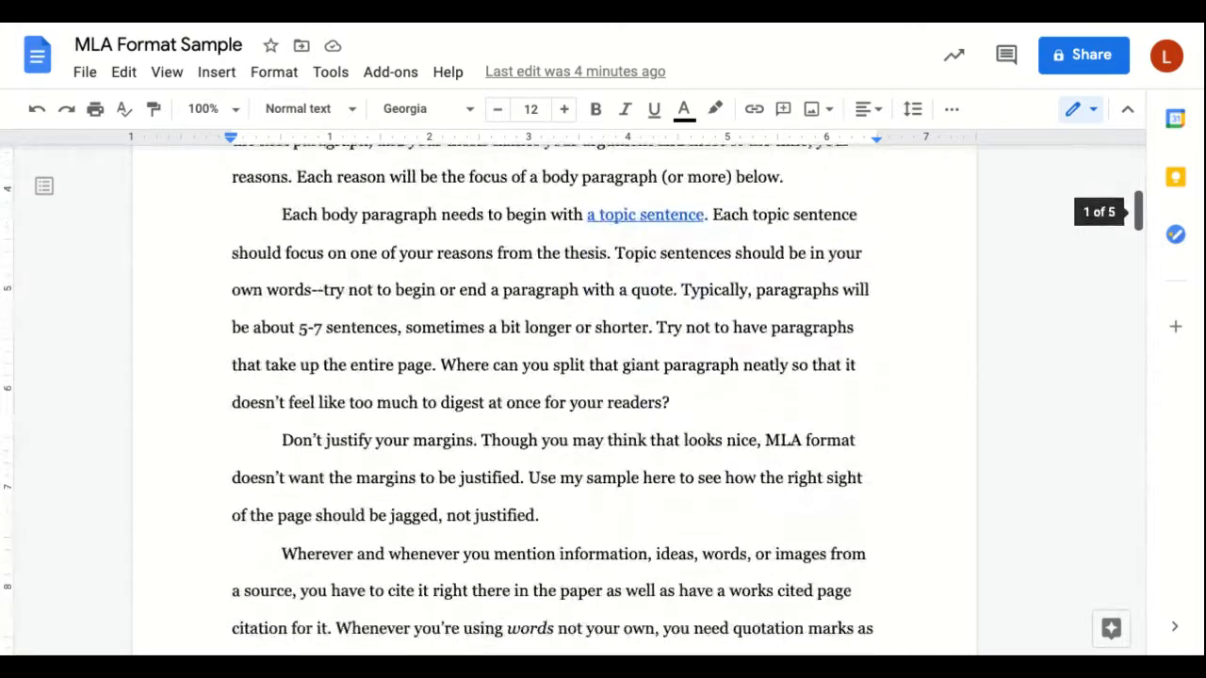
scroll(1138, 207, "up", 2)
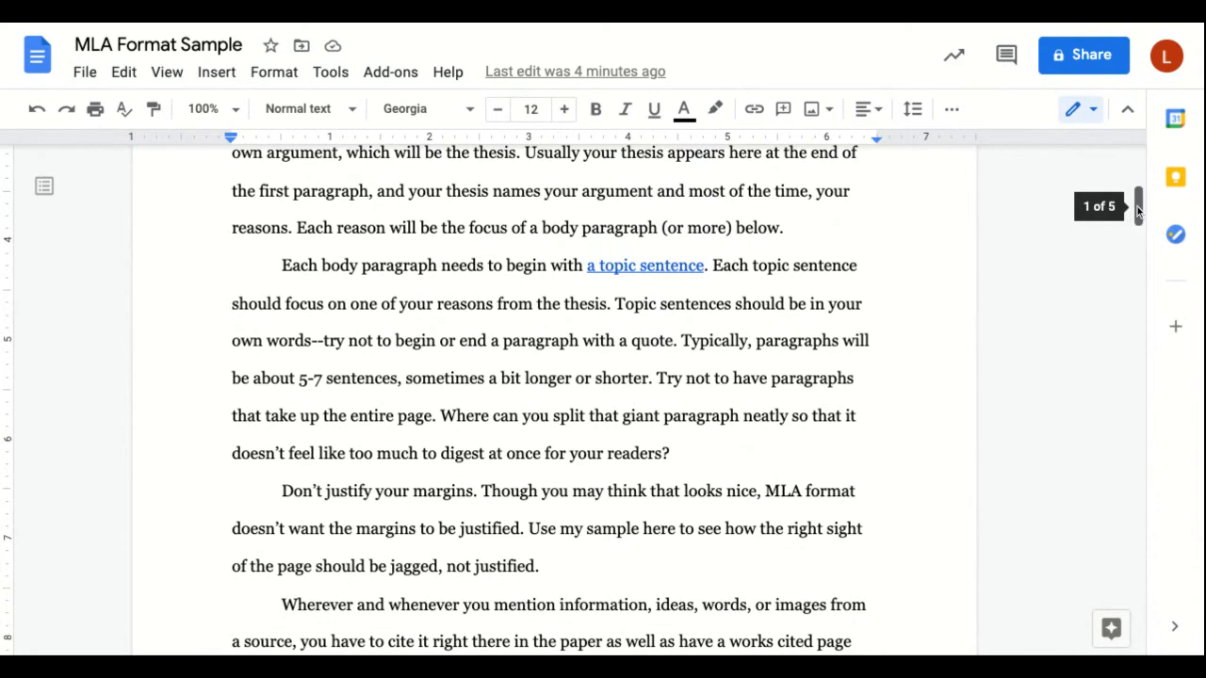
scroll(1137, 206, "down", 3)
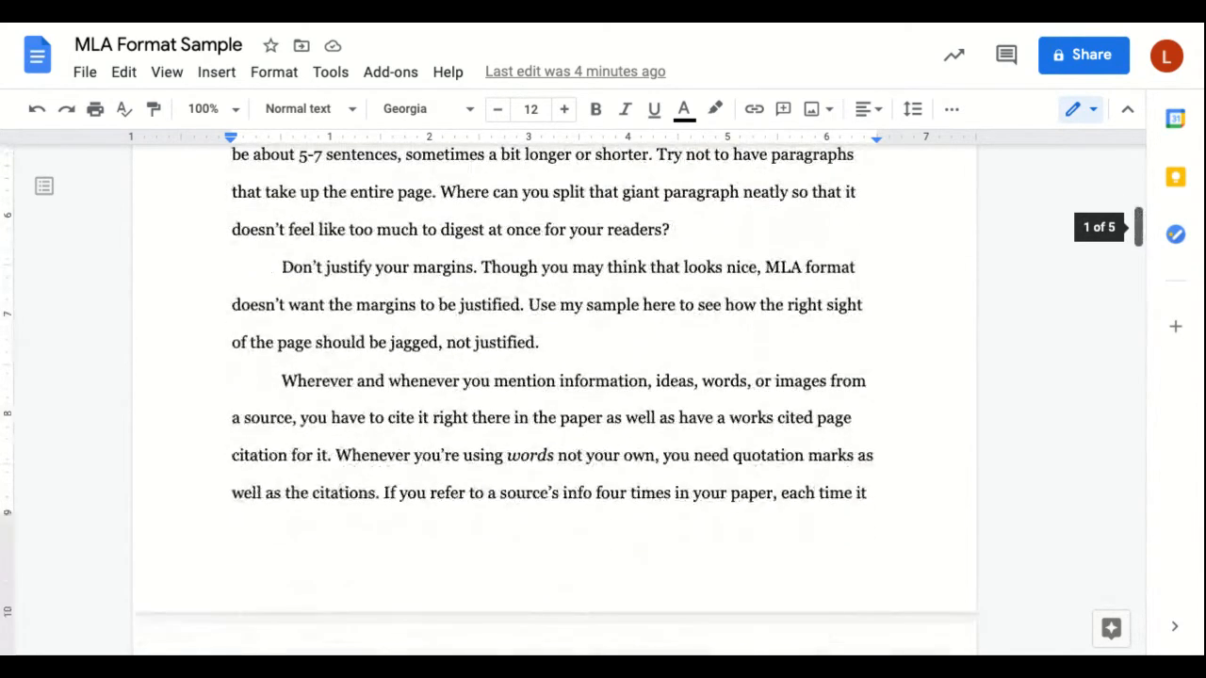
Step: Delete the "Fig. 1" caption drawing from the in-text citation paragraph on page 2
left_click_drag(1138, 227, 1138, 280)
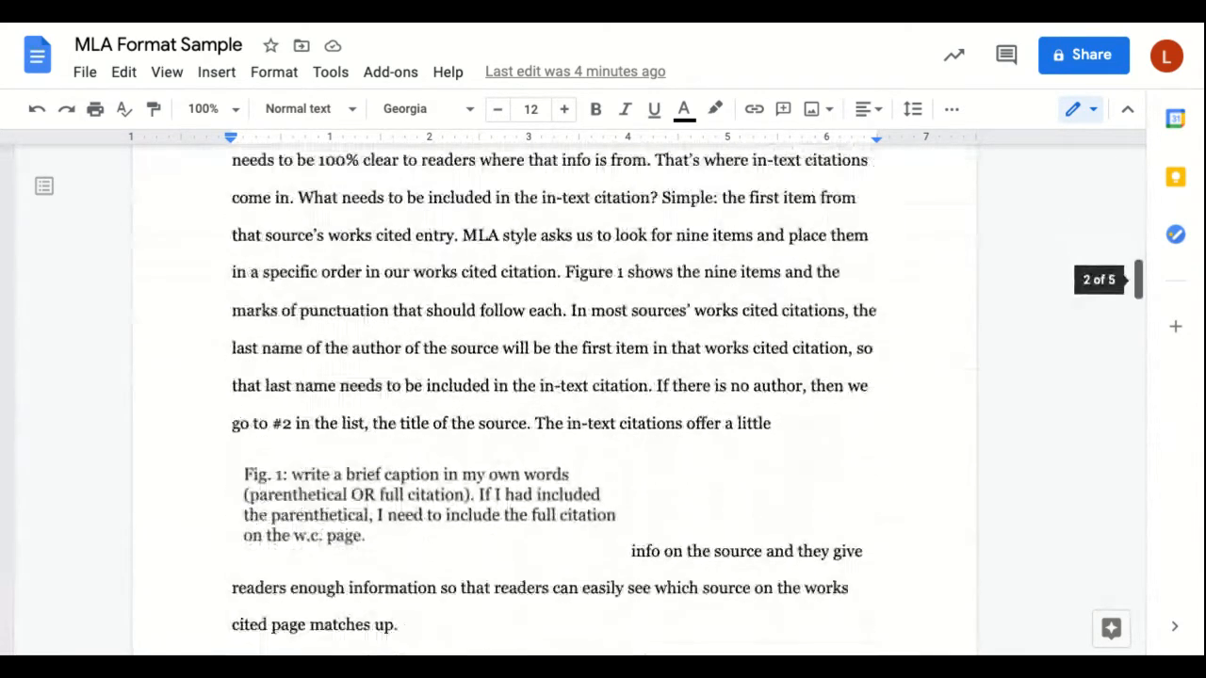
double_click(443, 504)
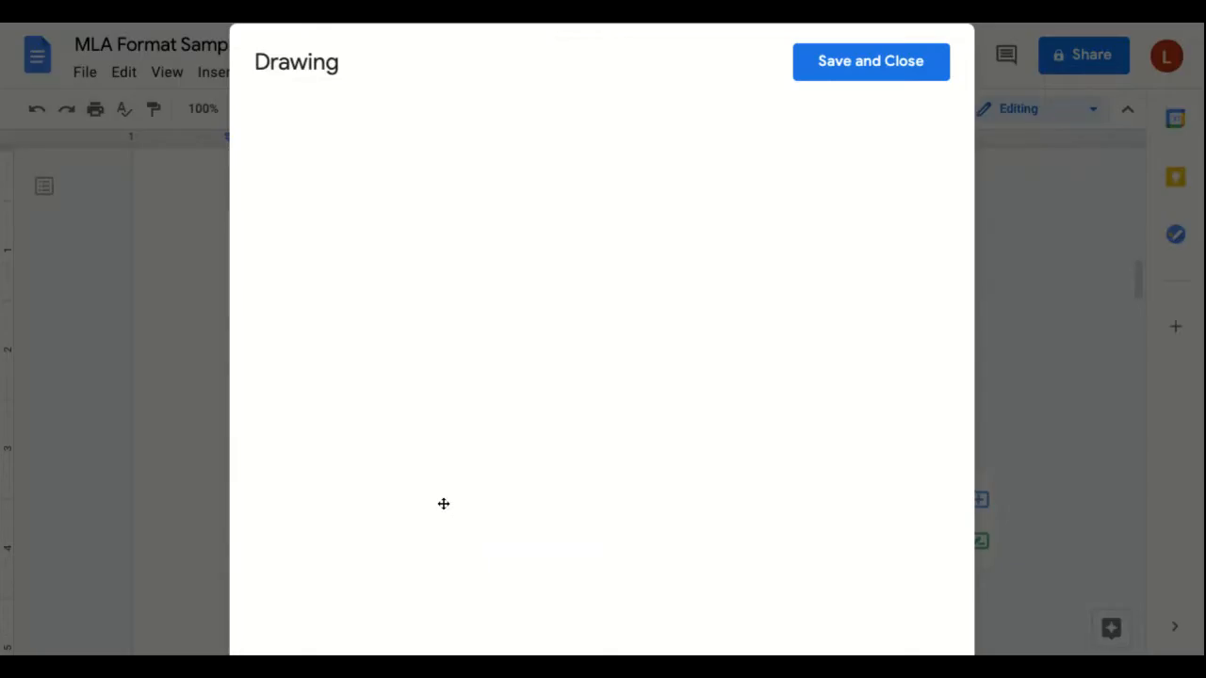
left_click(867, 61)
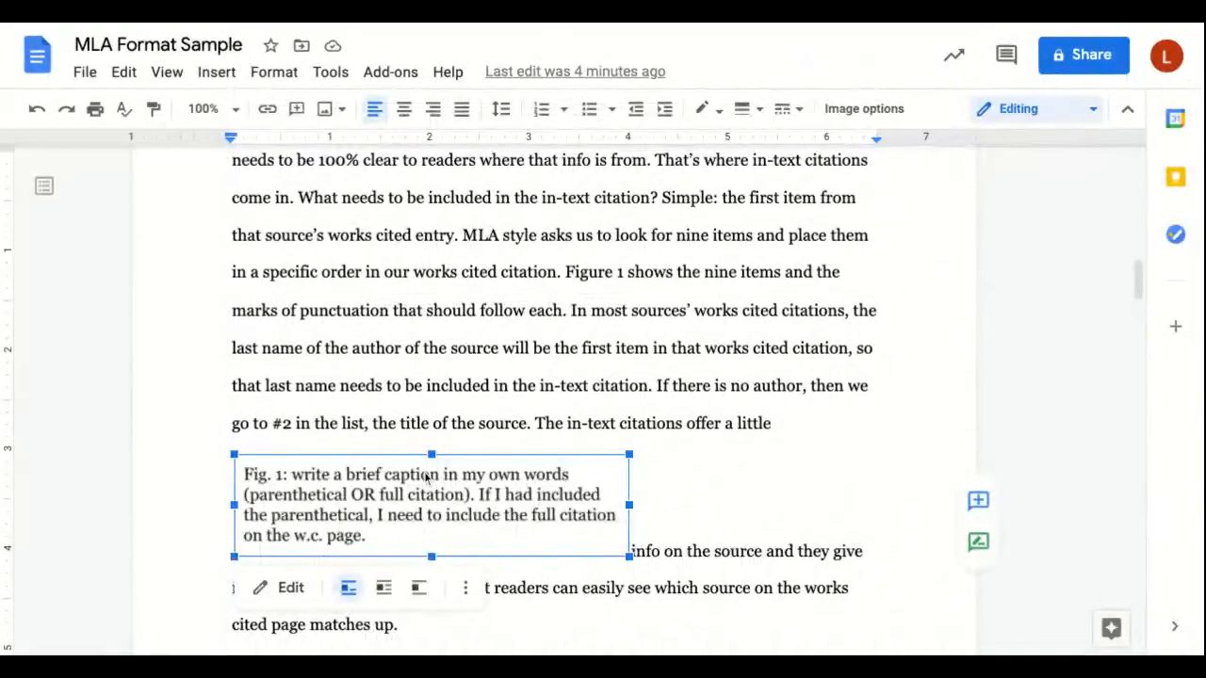
key("Delete")
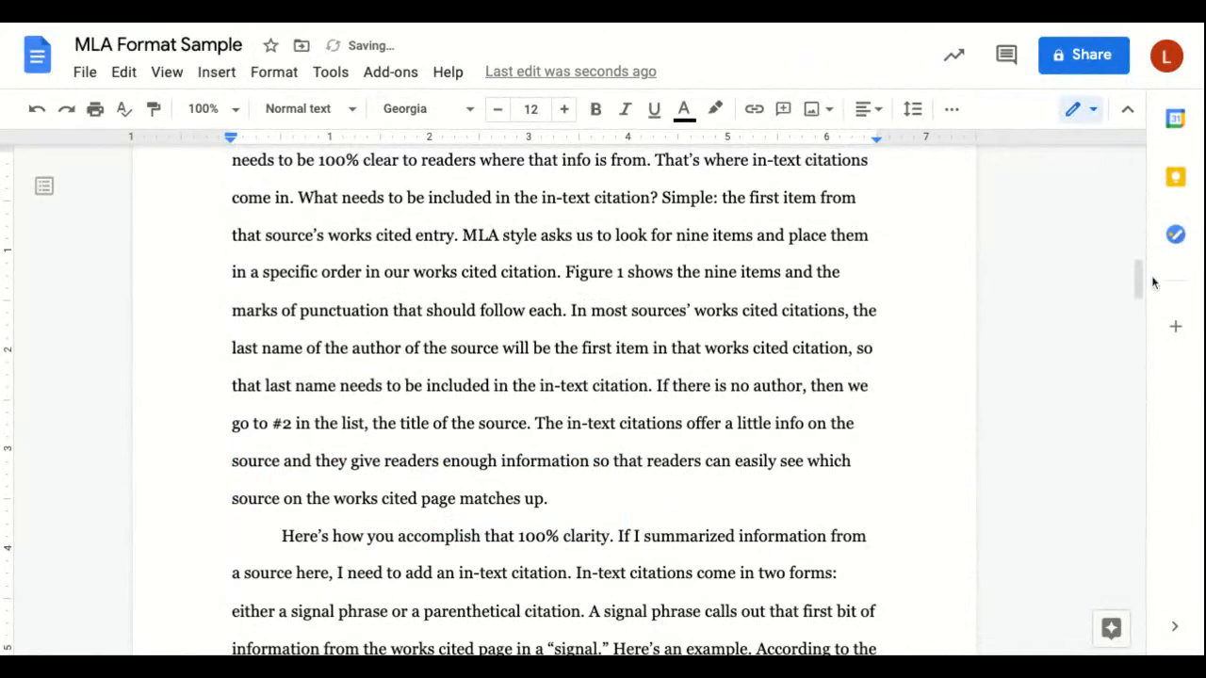
Step: Insert the image of the nine works cited elements from the computer, just before "Simple: the first item from" on page 2
scroll(1141, 281, "up", 1)
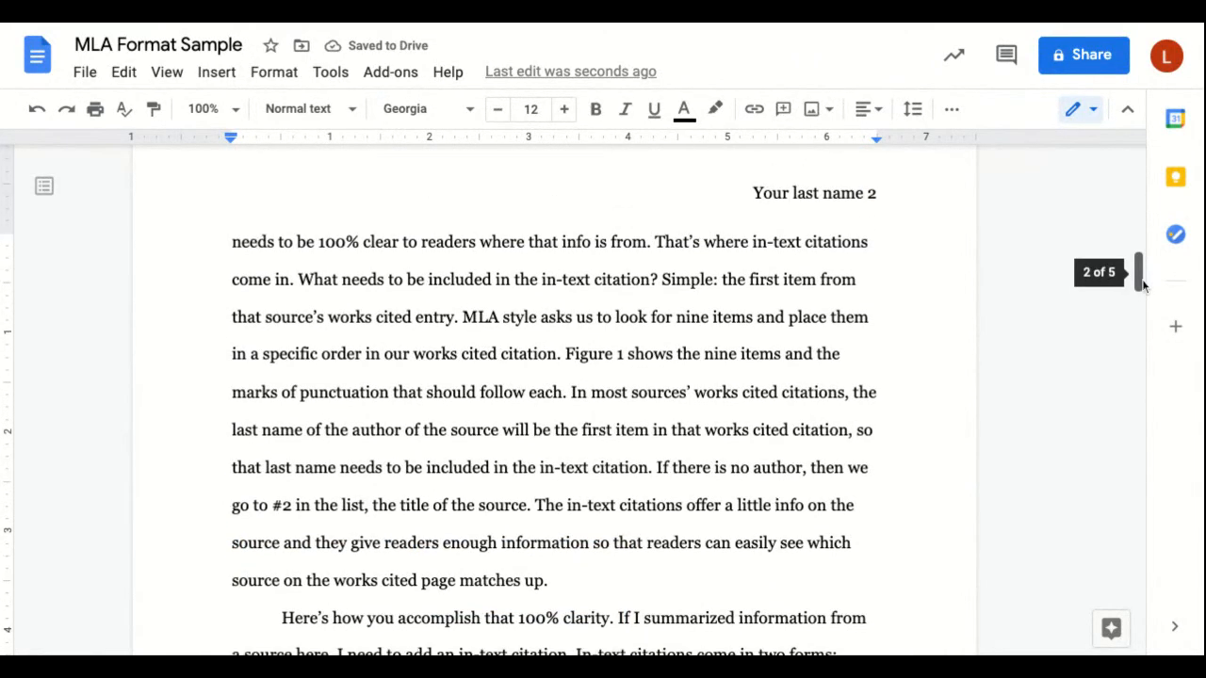
left_click_drag(1143, 286, 1143, 287)
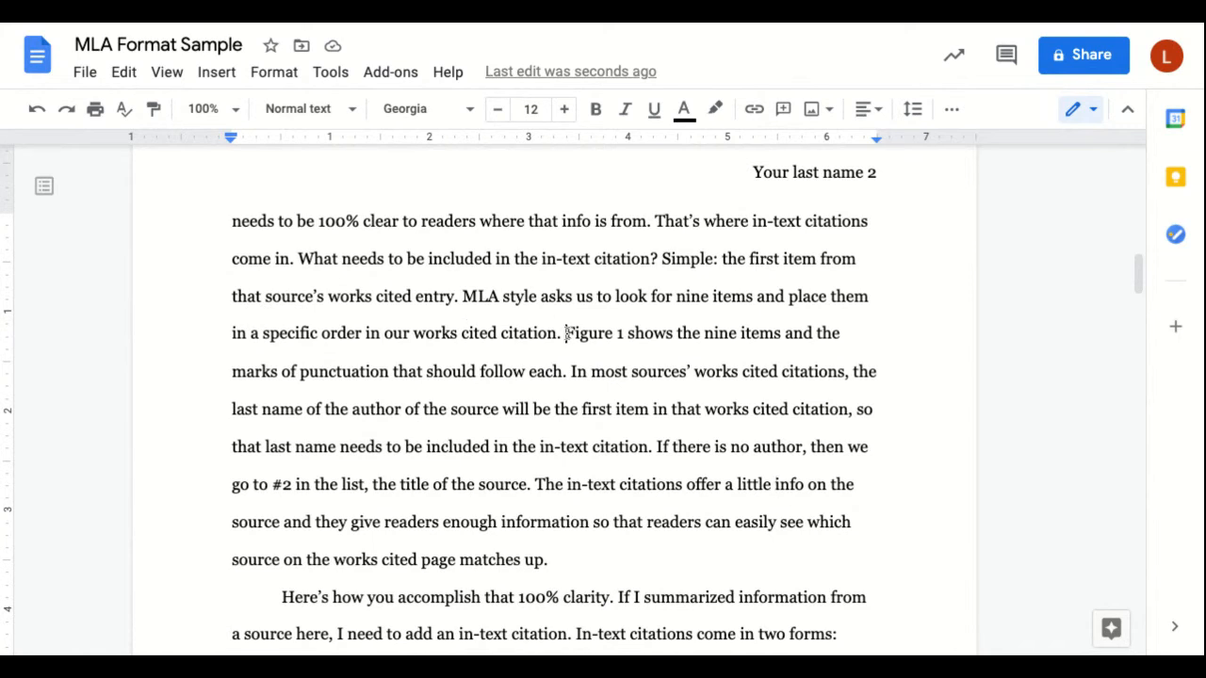
left_click_drag(566, 334, 694, 375)
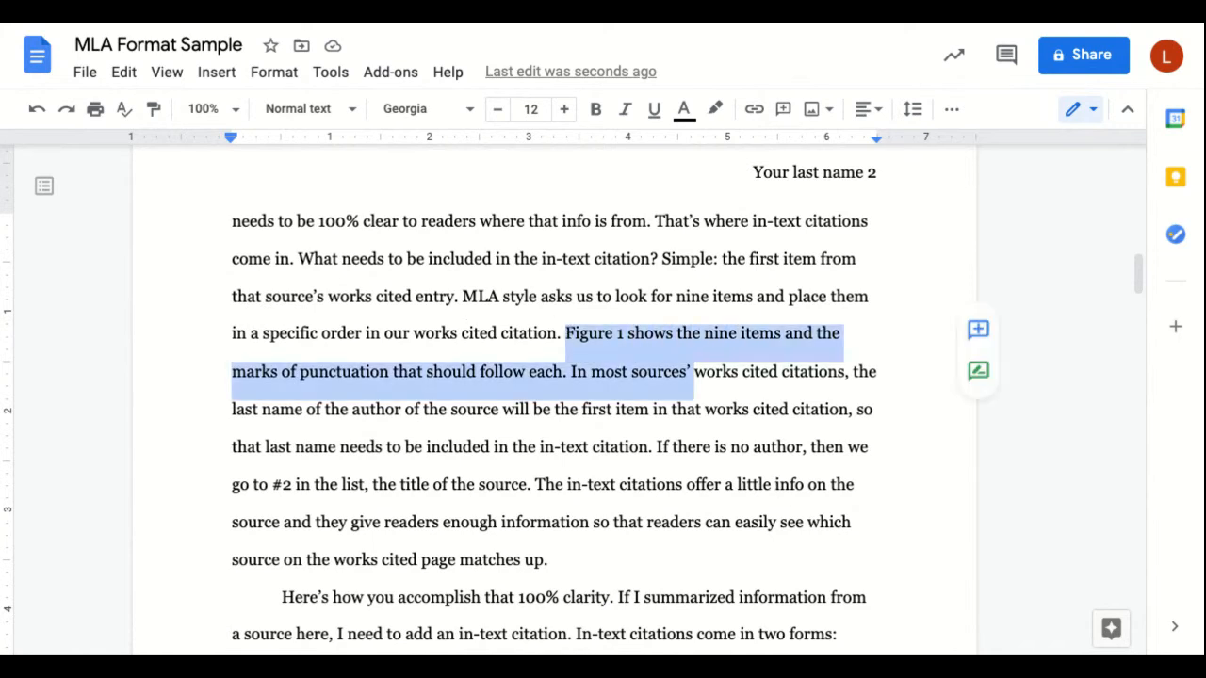
left_click(464, 335)
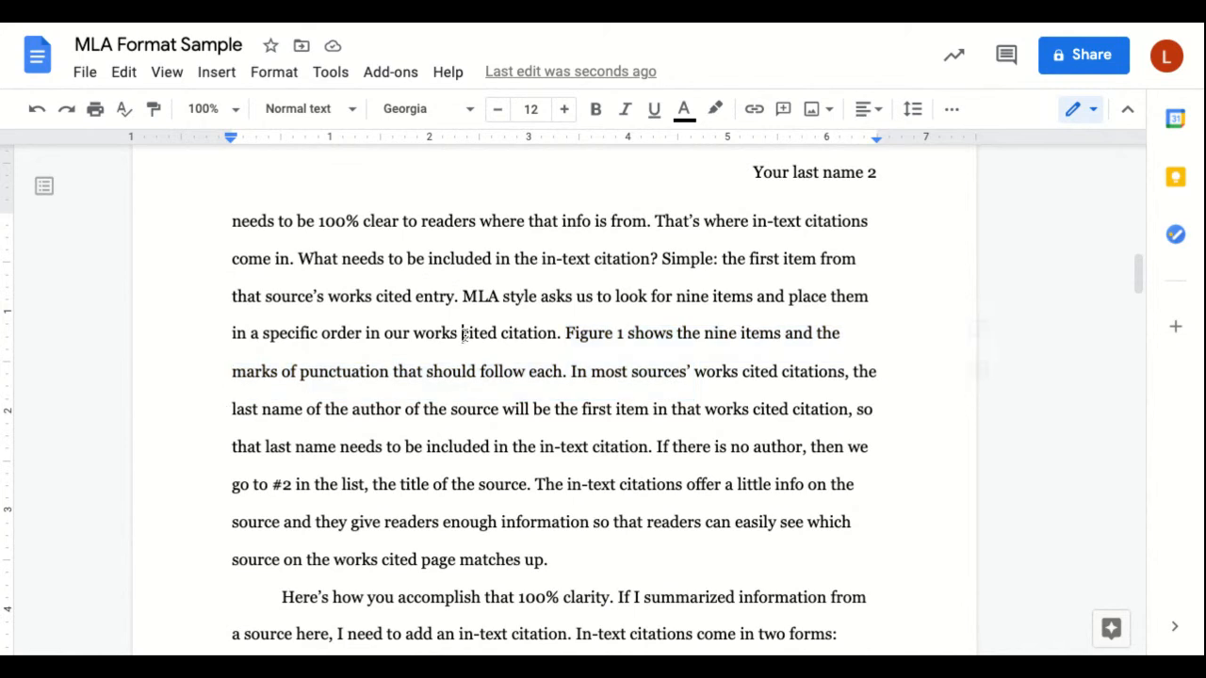
left_click(664, 259)
left_click(225, 75)
mouse_move(268, 120)
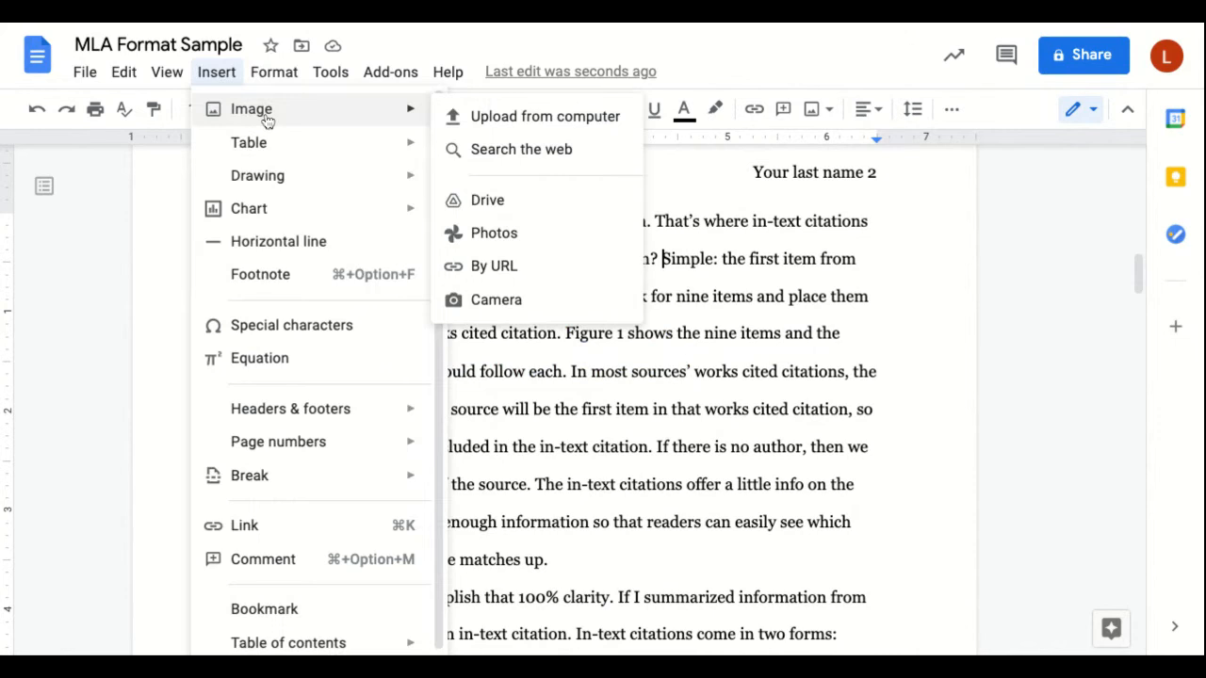
left_click(508, 117)
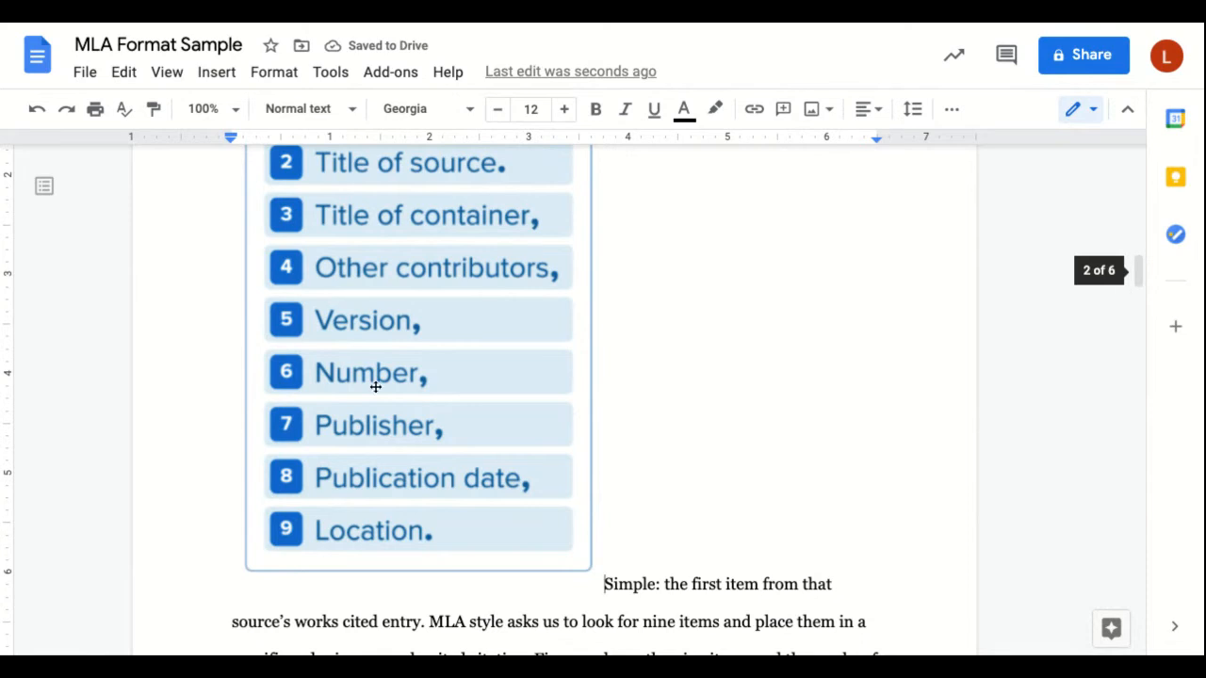
Step: Shrink the inserted image proportionally to about 2.4 inches wide and wrap the paragraph text around it
left_click(378, 336)
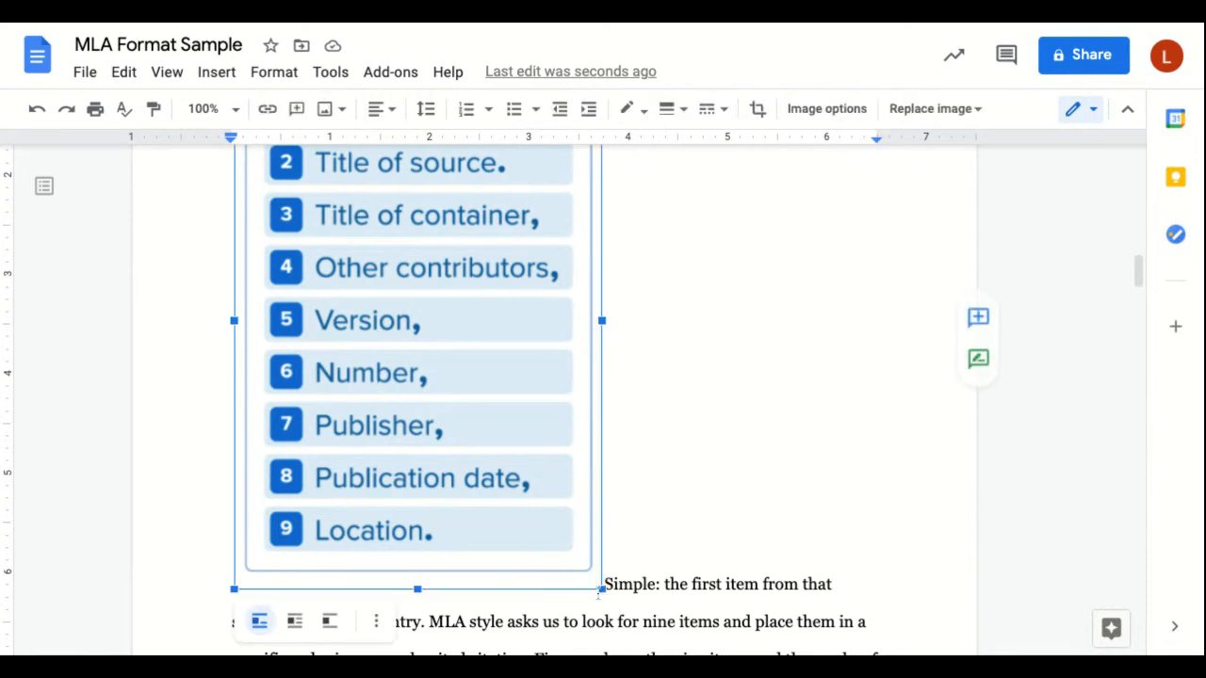
left_click_drag(601, 589, 468, 394)
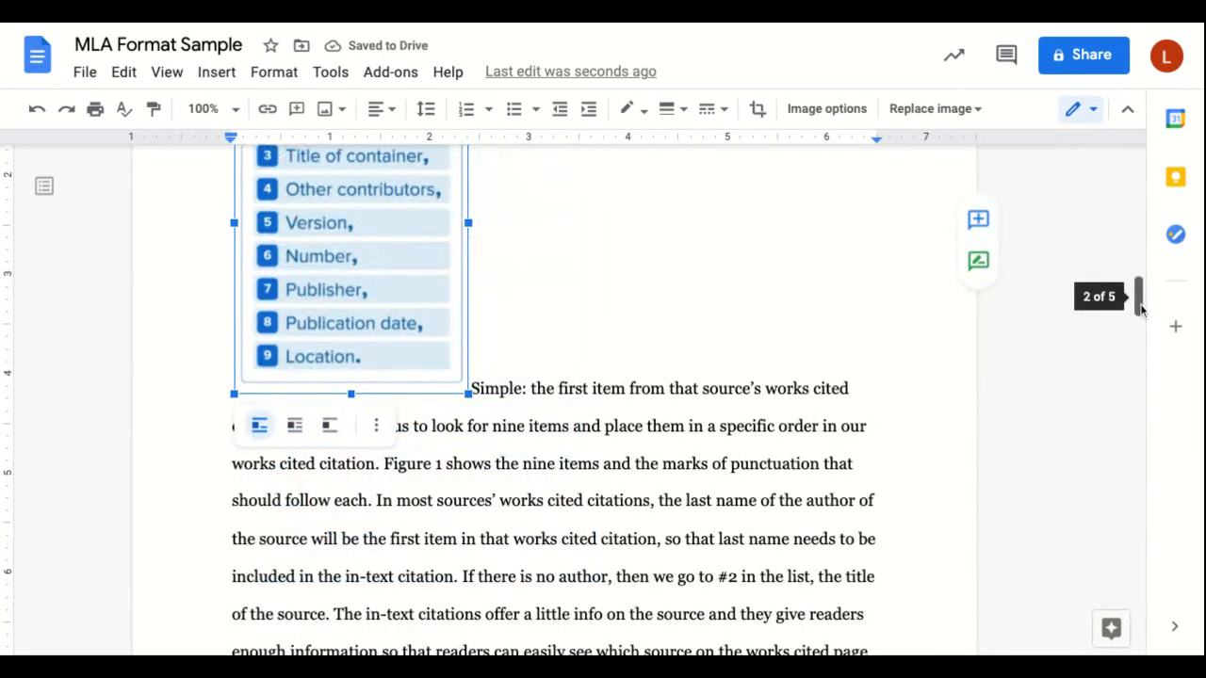
scroll(1140, 309, "up", 3)
scroll(1140, 309, "down", 1)
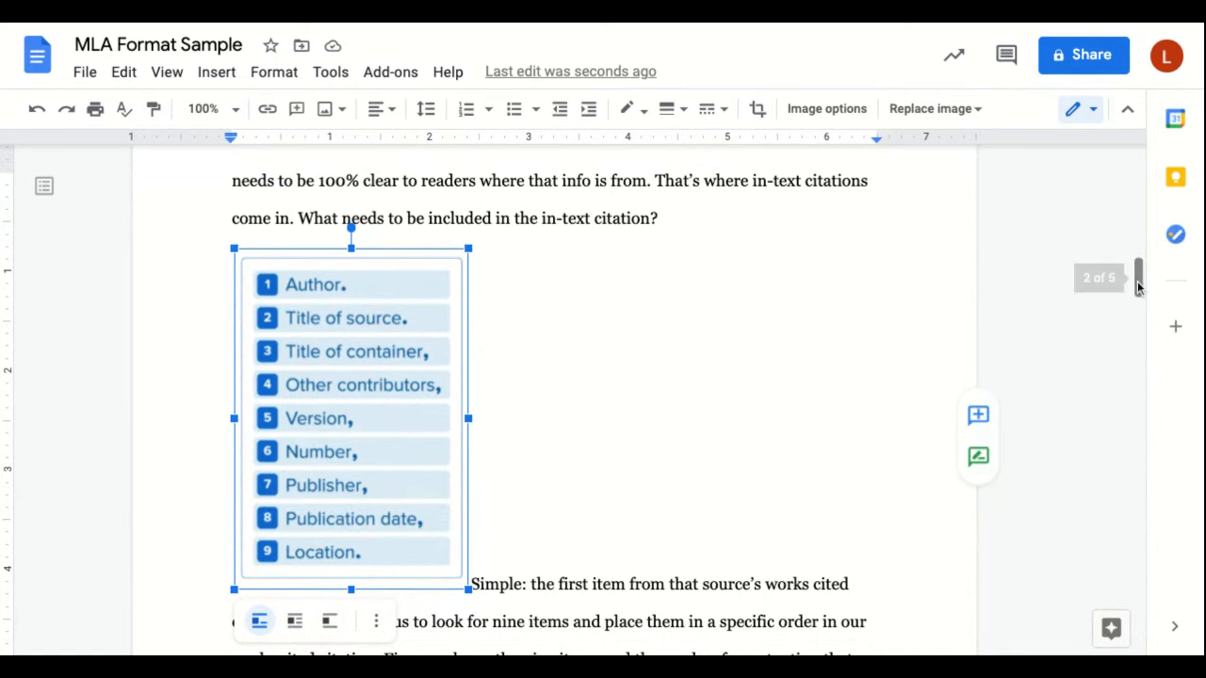
left_click_drag(1139, 285, 1139, 292)
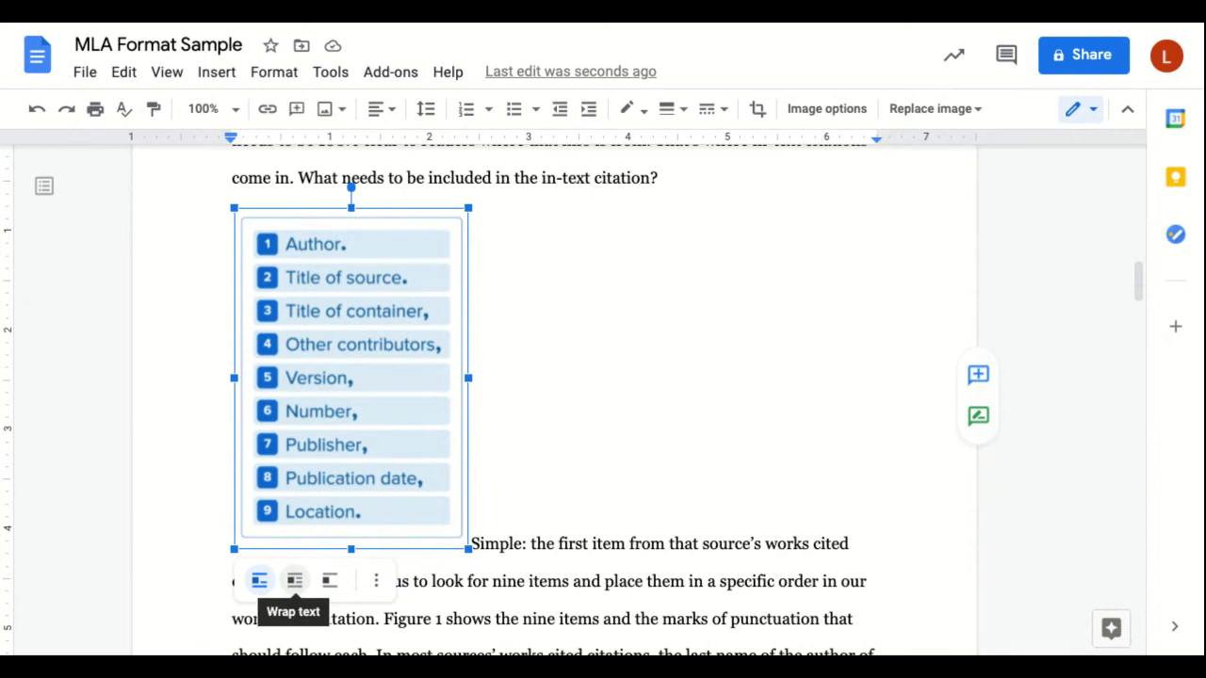
left_click(293, 581)
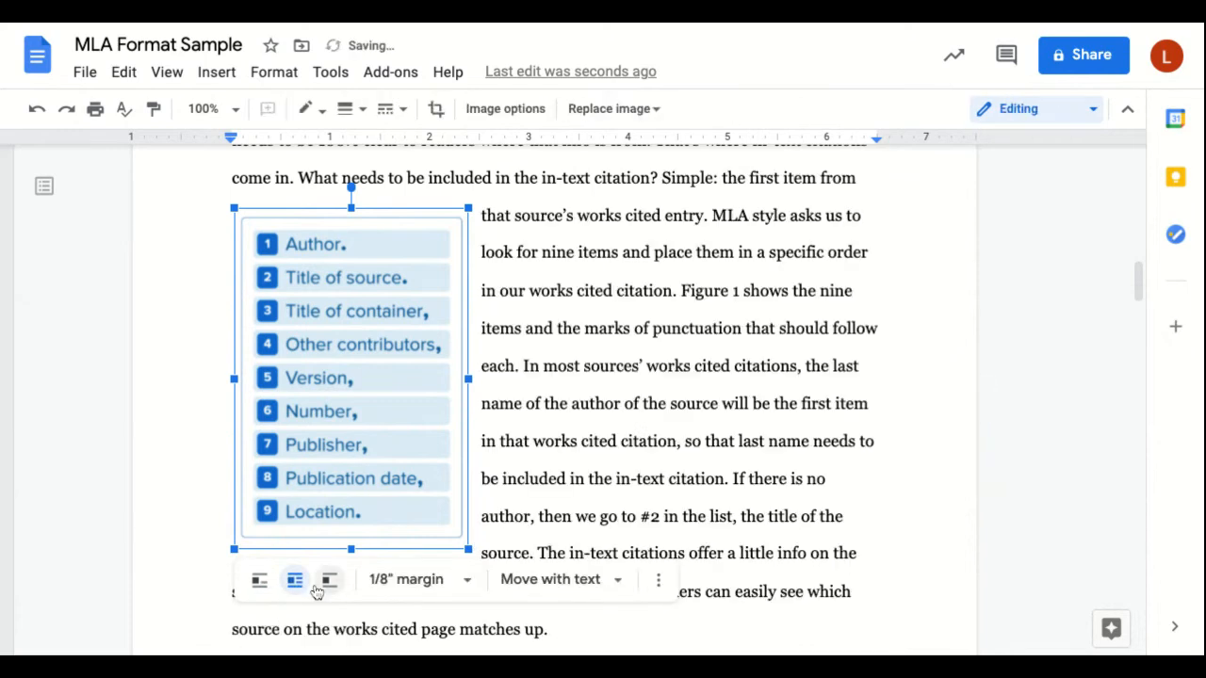
Step: Try the image against the right margin of the paragraph, and undo the move
scroll(1137, 283, "up", 1)
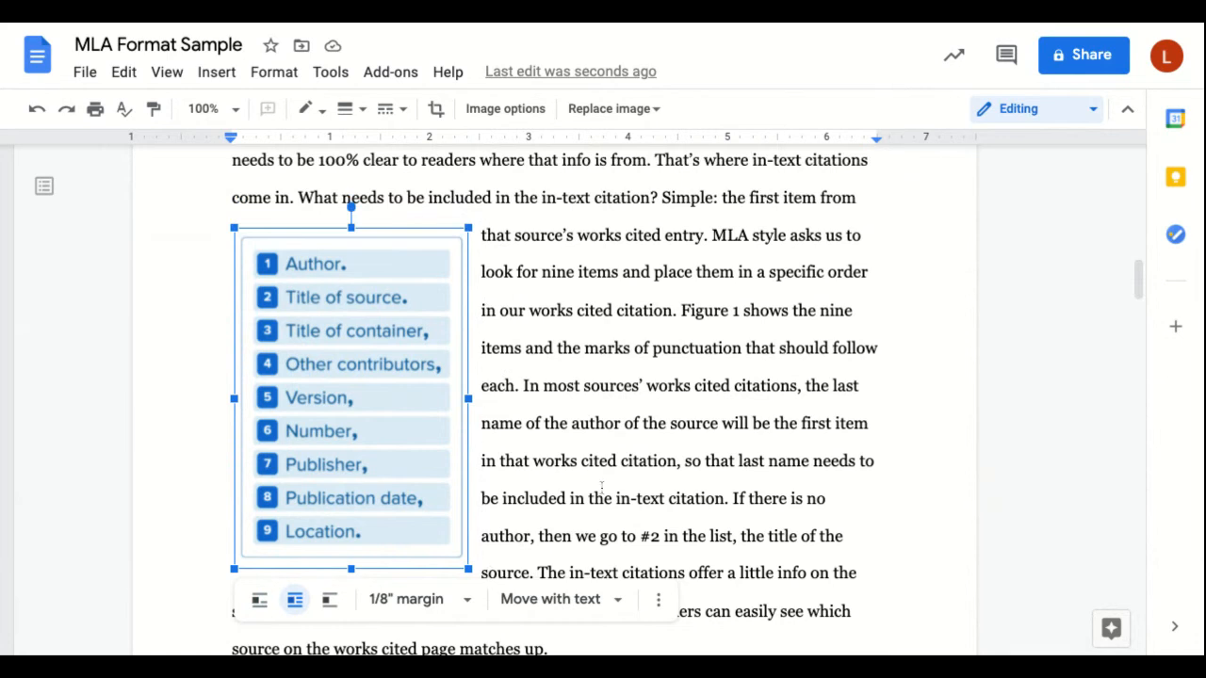
left_click_drag(381, 398, 780, 399)
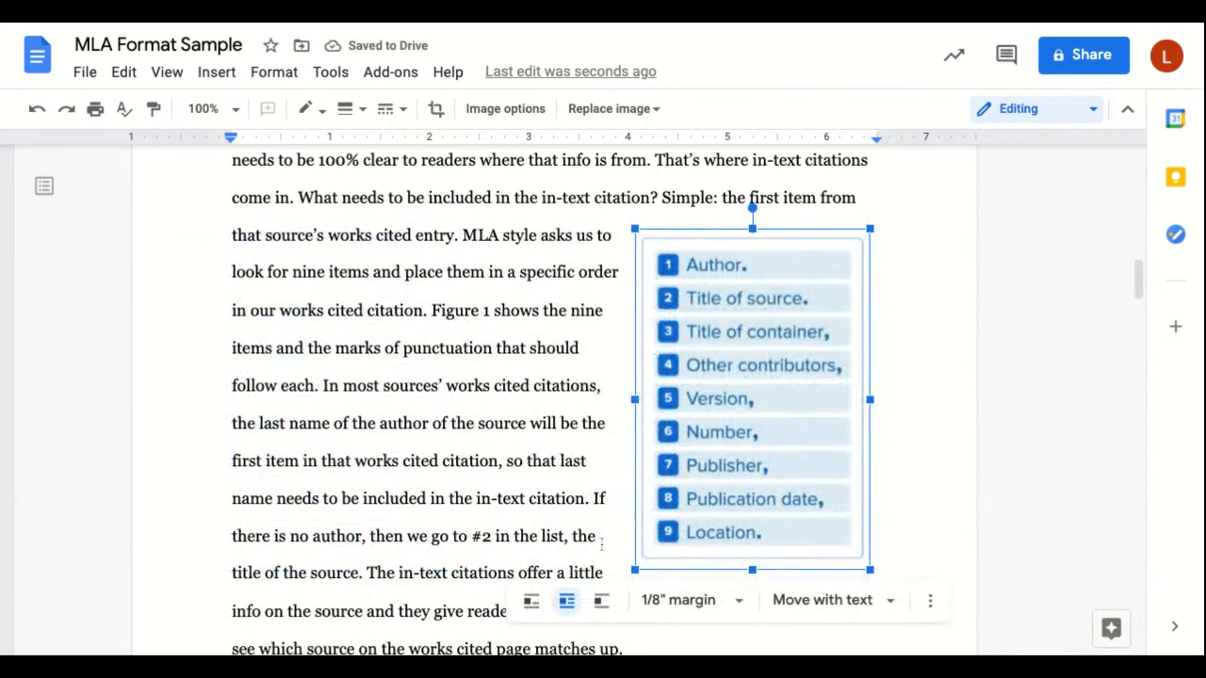
scroll(1138, 283, "down", 1)
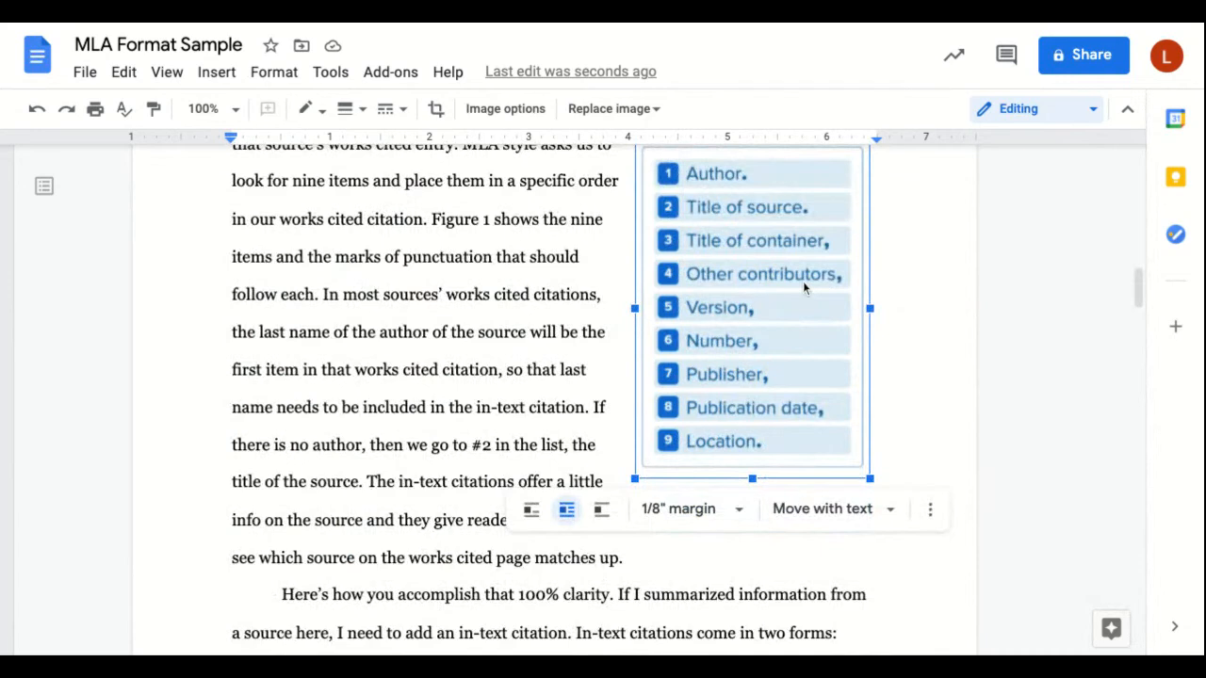
key("ctrl+z")
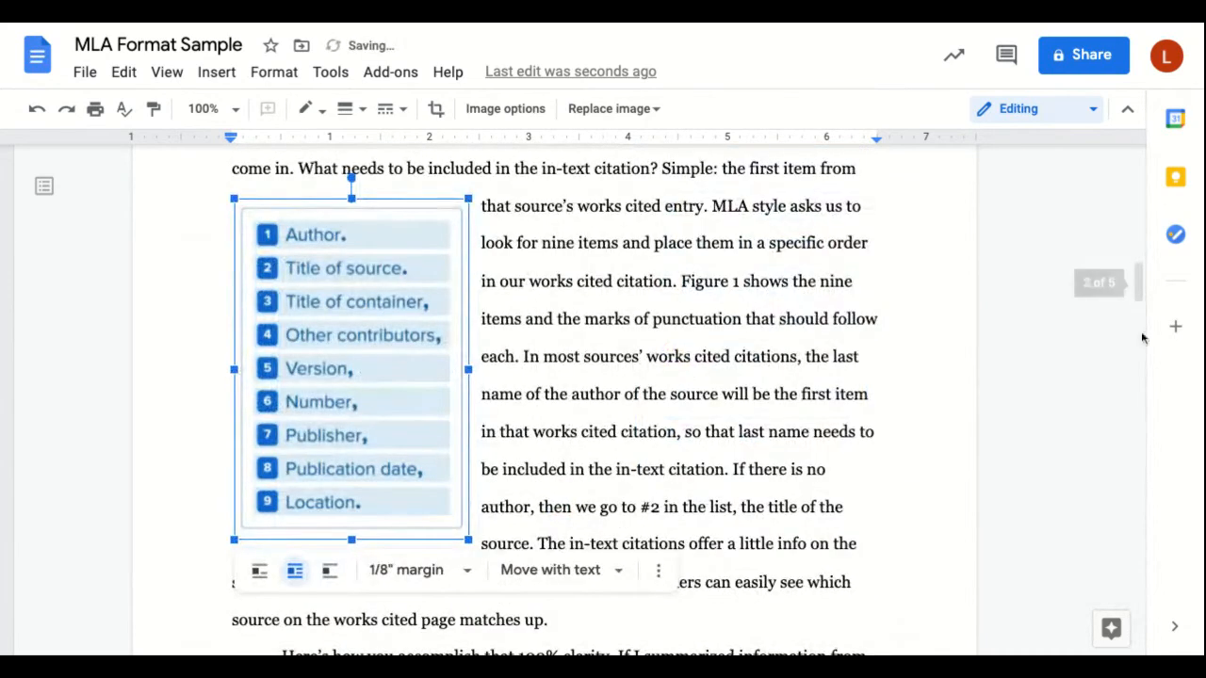
Step: Enlarge the wrapped image slightly, to about 2.5 inches wide, and deselect it
left_click_drag(1138, 292, 1139, 294)
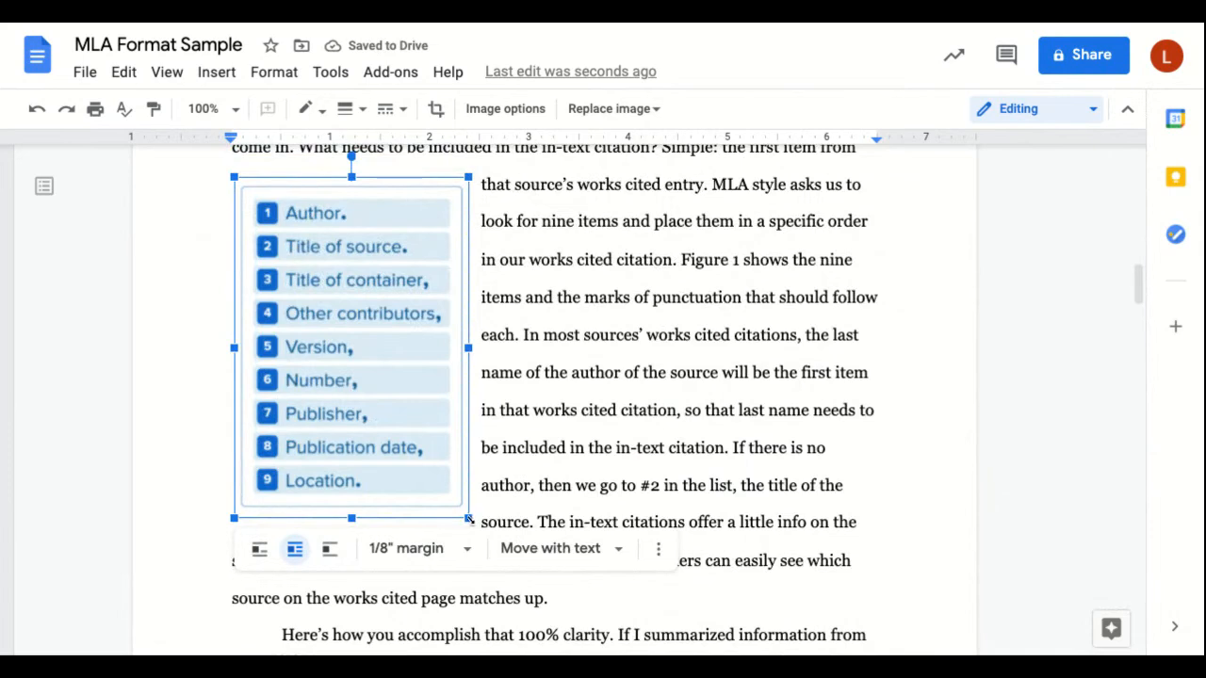
left_click_drag(468, 518, 483, 538)
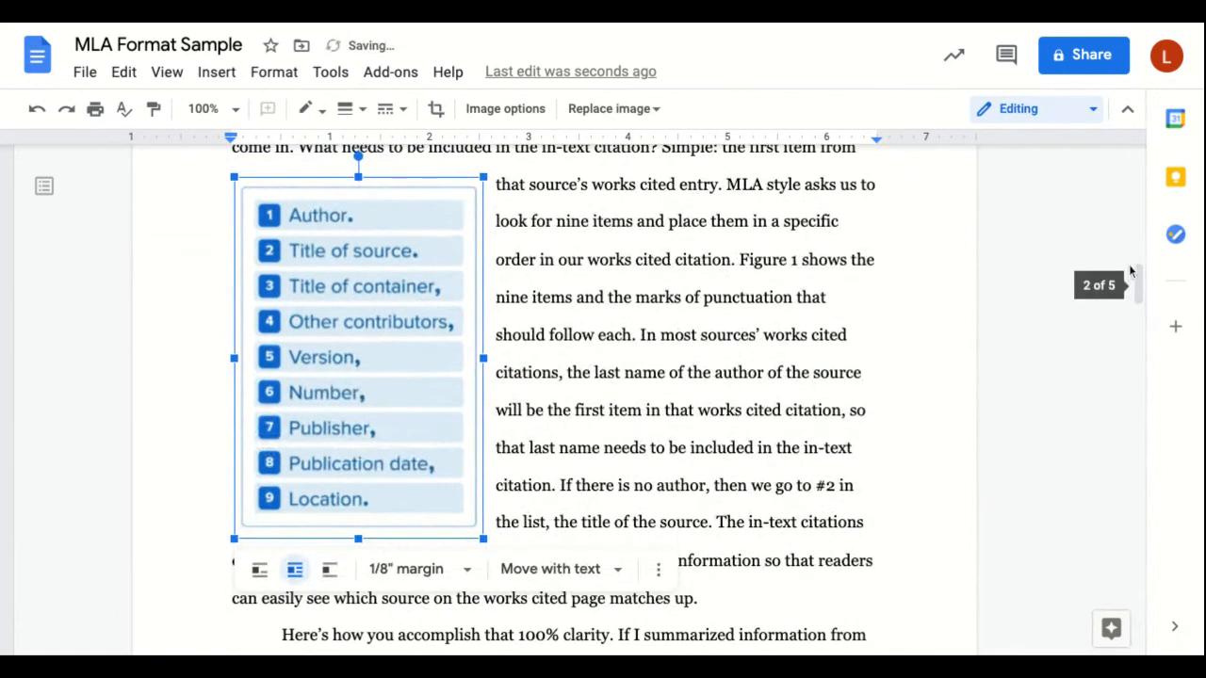
scroll(1138, 278, "down", 1)
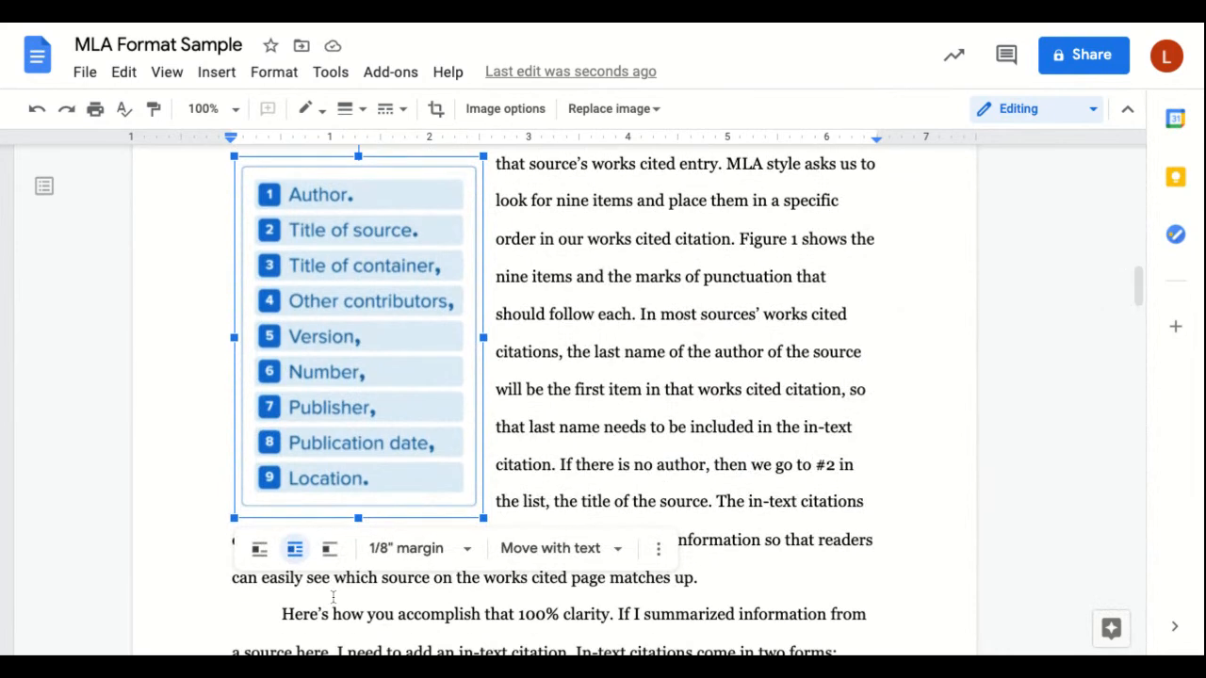
left_click(553, 435)
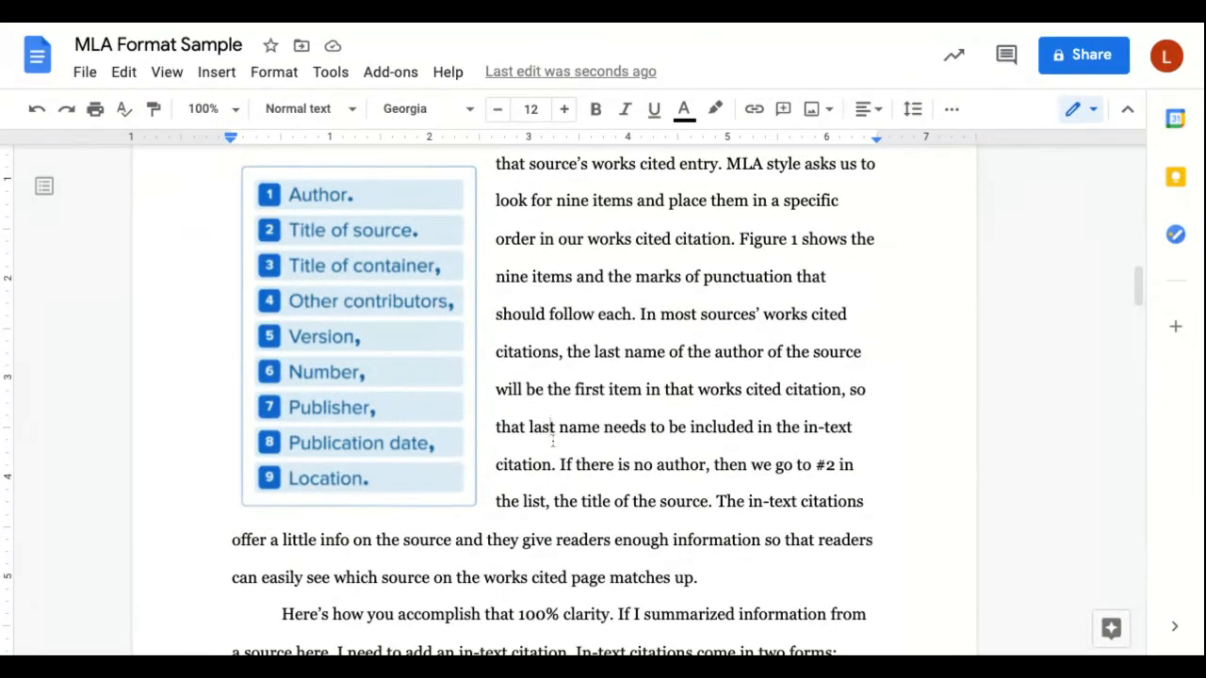
Step: Start a new drawing just before "offer a little info" below the image and add a text box about 4.3 inches wide
left_click(495, 503)
left_click(233, 539)
left_click(219, 74)
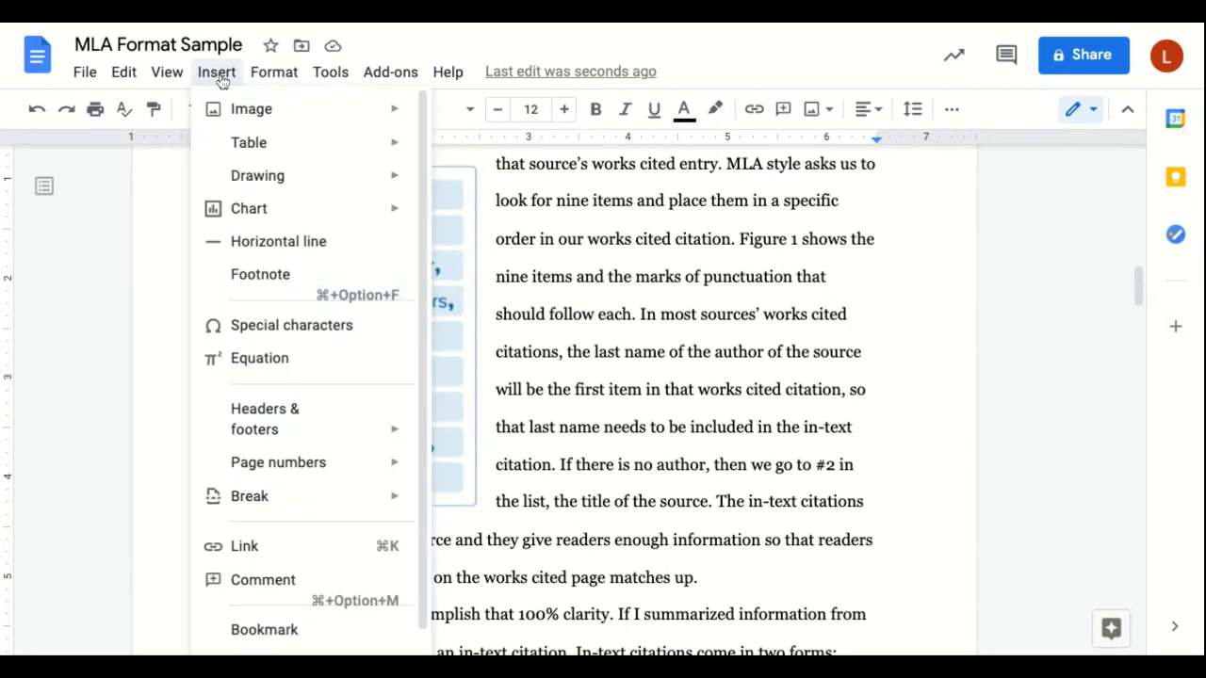
mouse_move(235, 179)
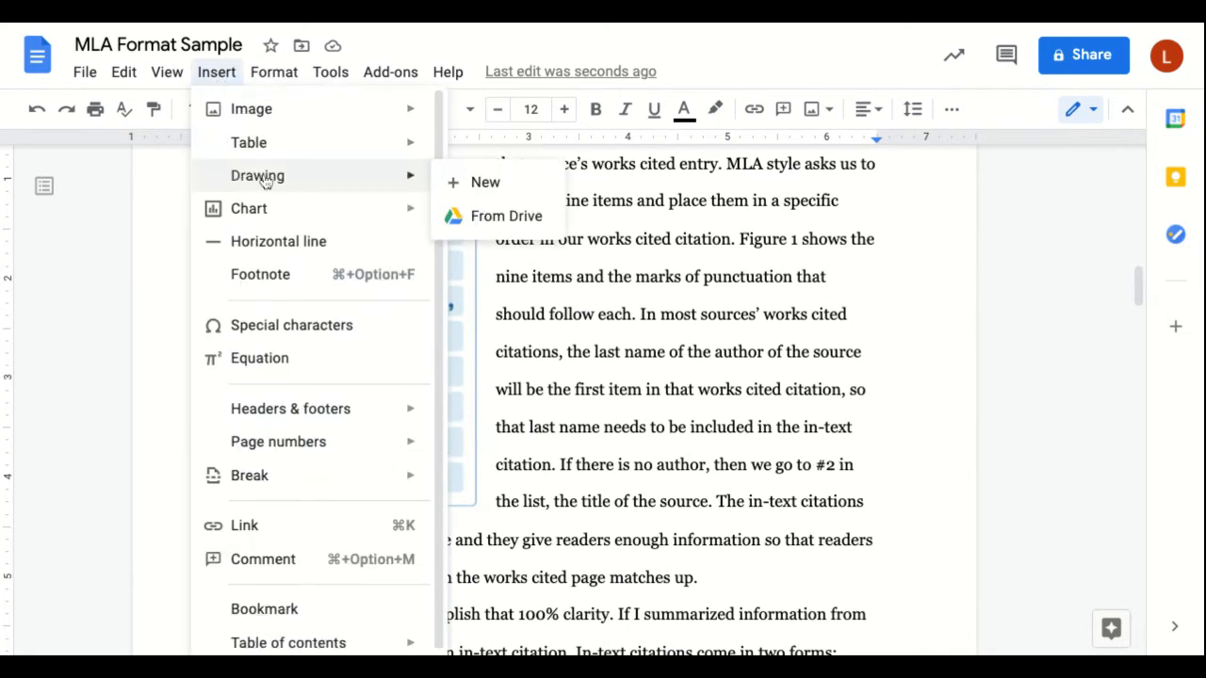
left_click(502, 187)
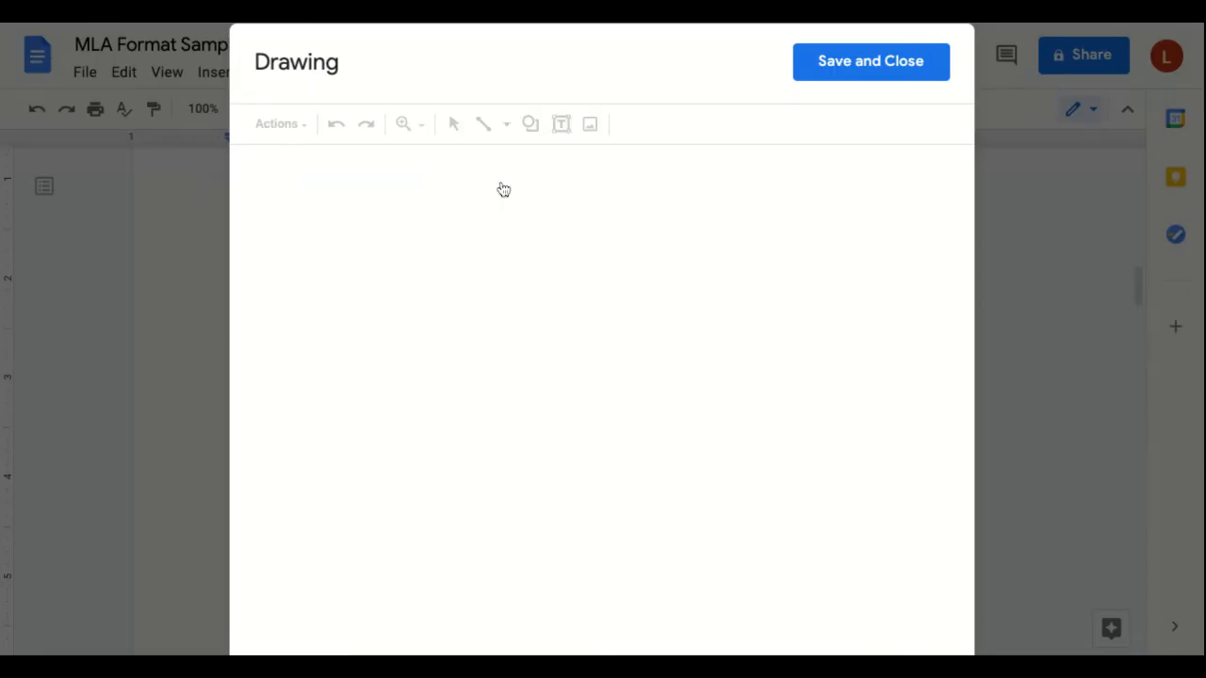
left_click(563, 132)
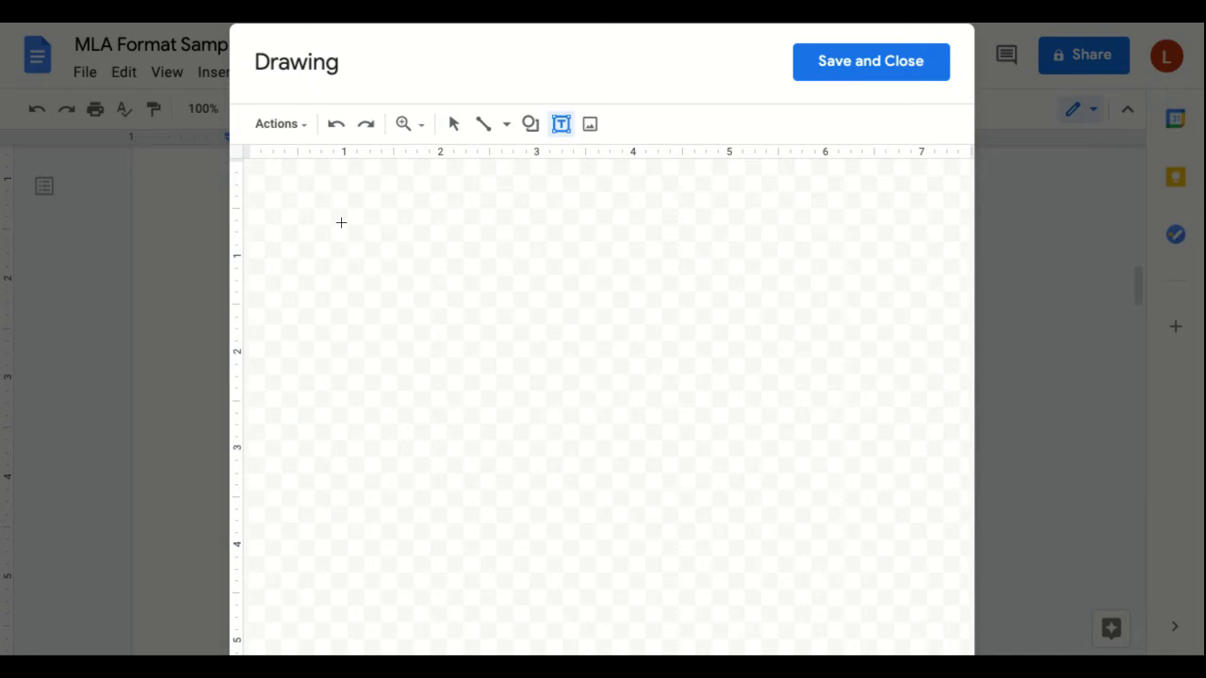
left_click_drag(342, 274, 761, 280)
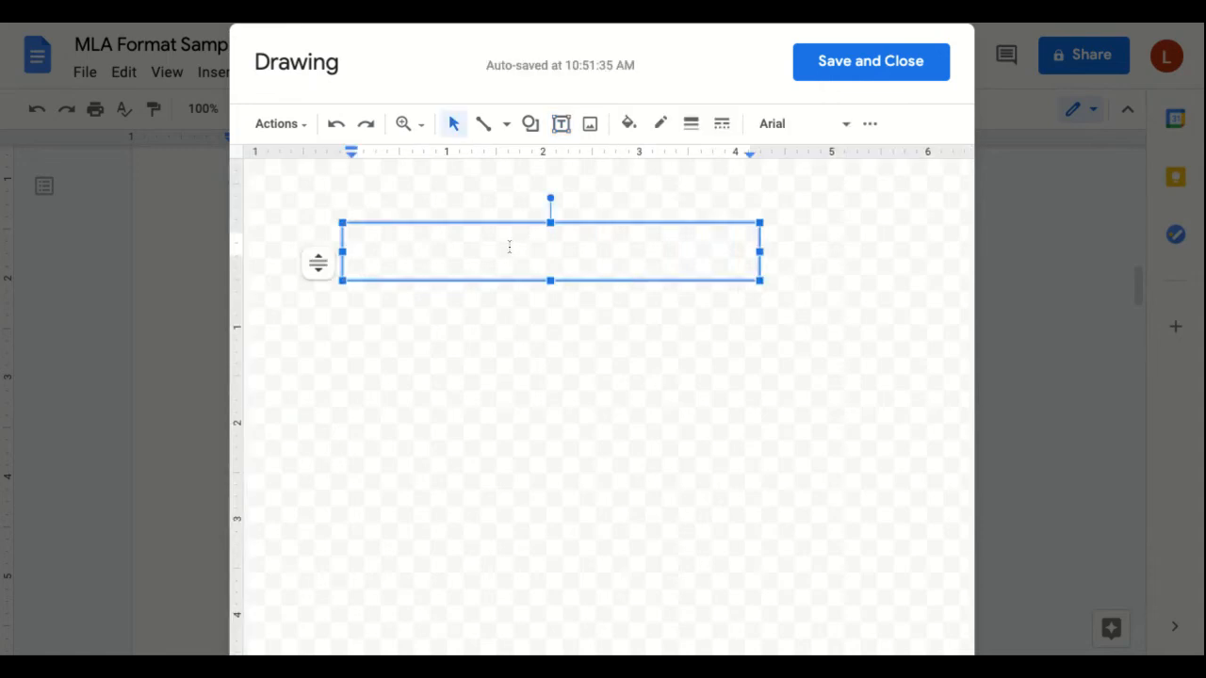
Step: Fill the text box with the Georgia caption "Fig. 1: write a brief caption in my own words (parenthetical OR full citation)..." ending "on the w.c. page."
type("Fig. 1: write a brief caption in my own words (parenthetical OR full citation). If I had included the parenthetical, I need to include the full citation on the w.c. page.")
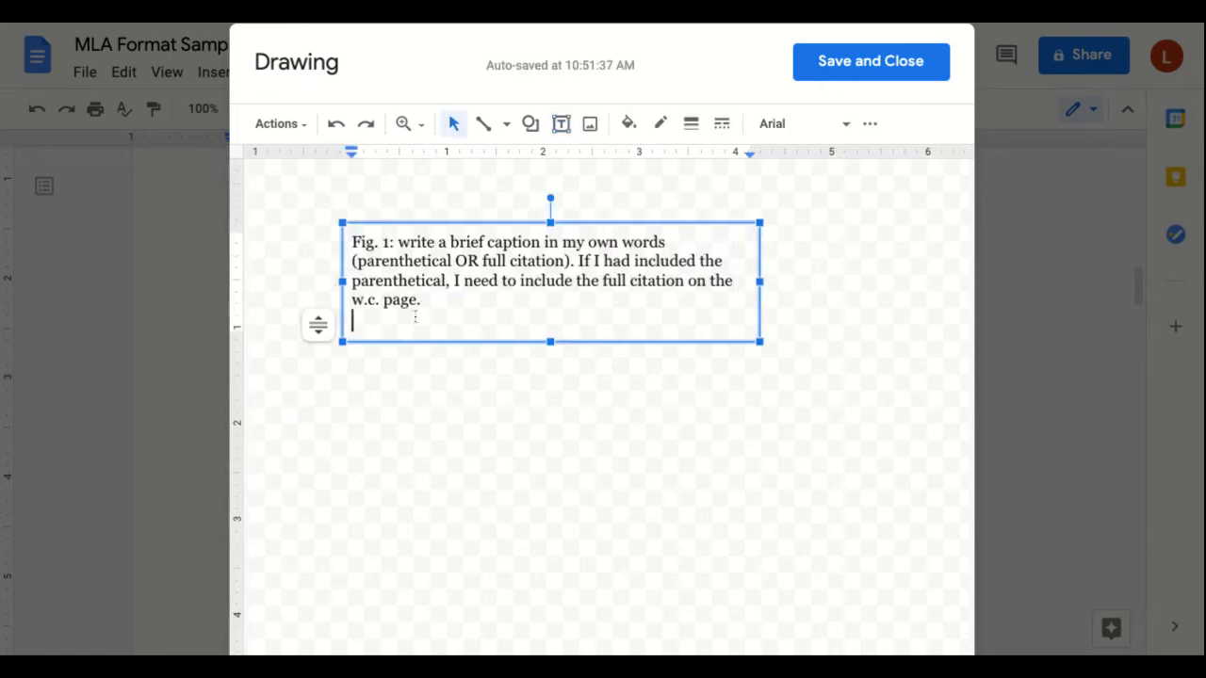
key("BackSpace")
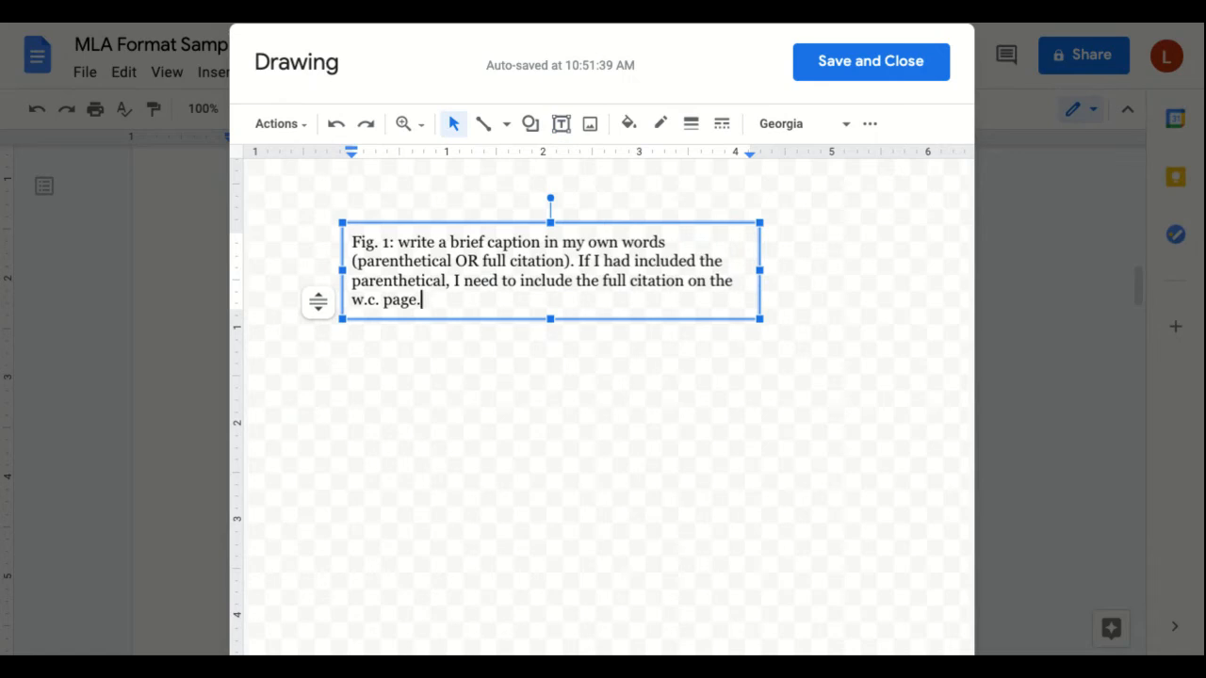
left_click(840, 124)
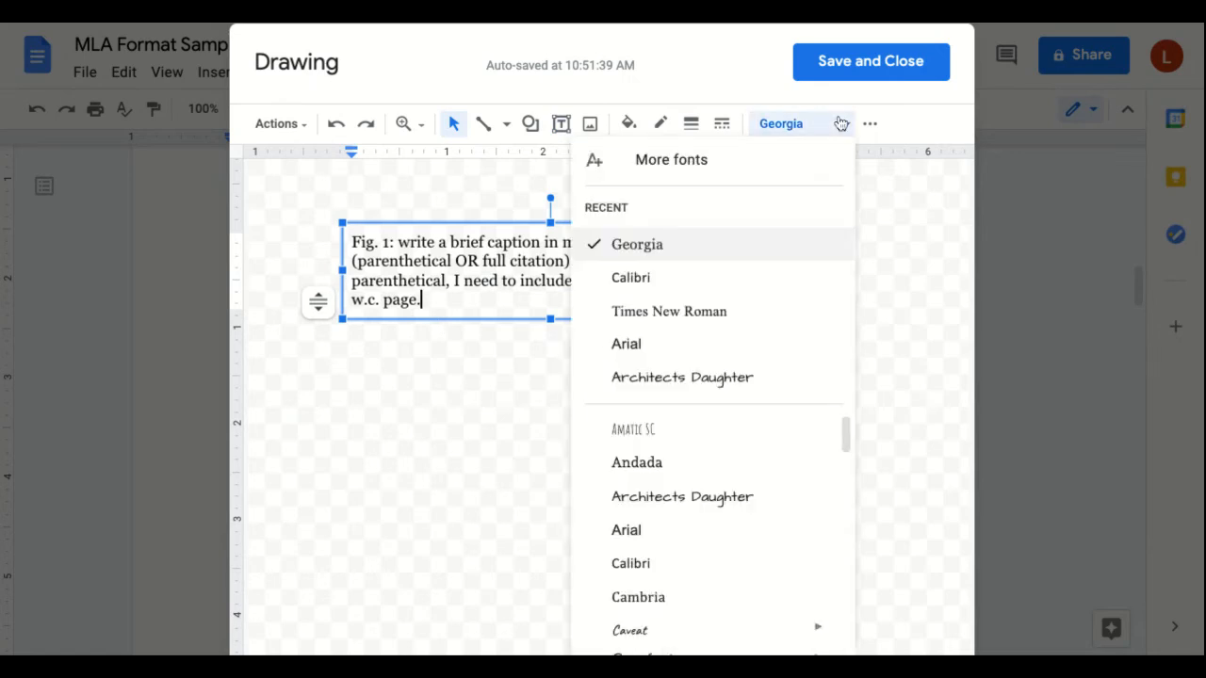
left_click(660, 247)
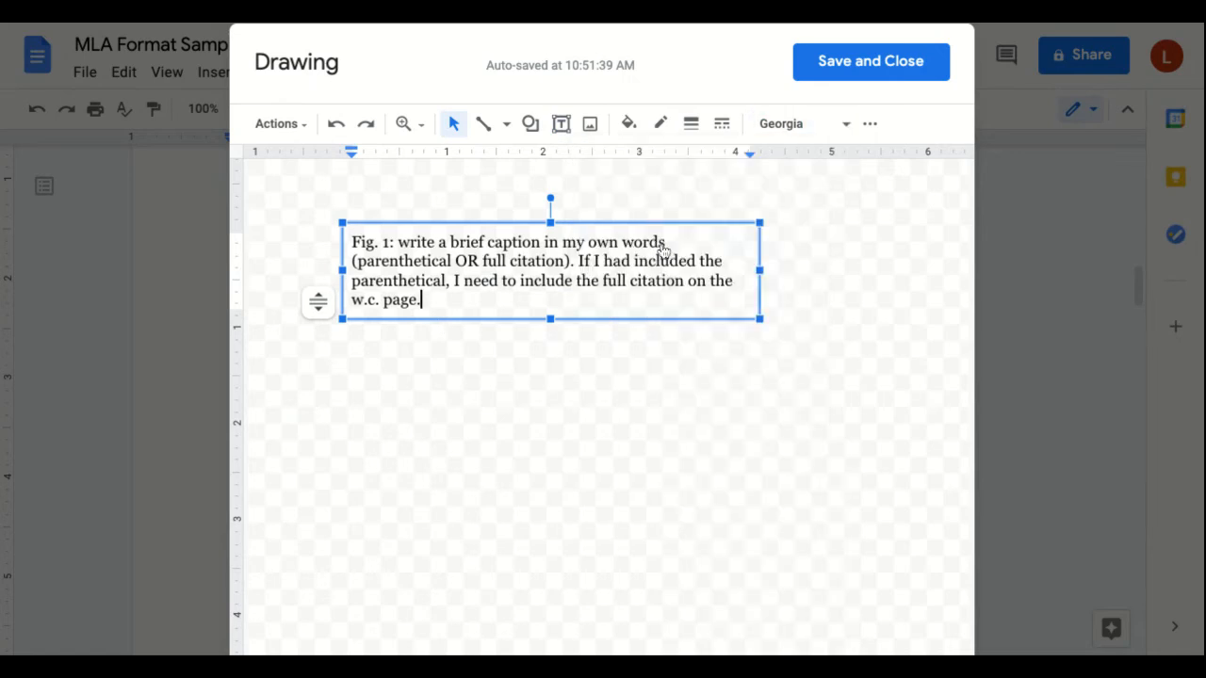
left_click(868, 123)
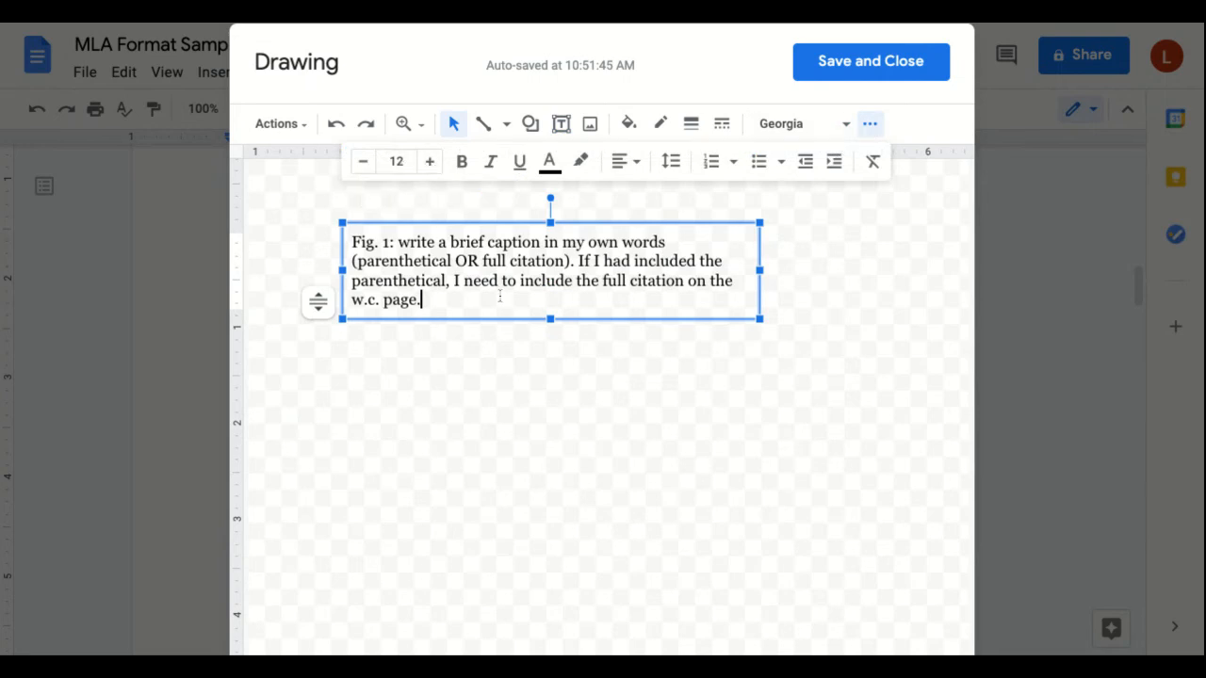
left_click(845, 125)
left_click(847, 127)
Step: Narrow the caption text box to about 4 inches and save the drawing into the document
left_click_drag(760, 319, 731, 319)
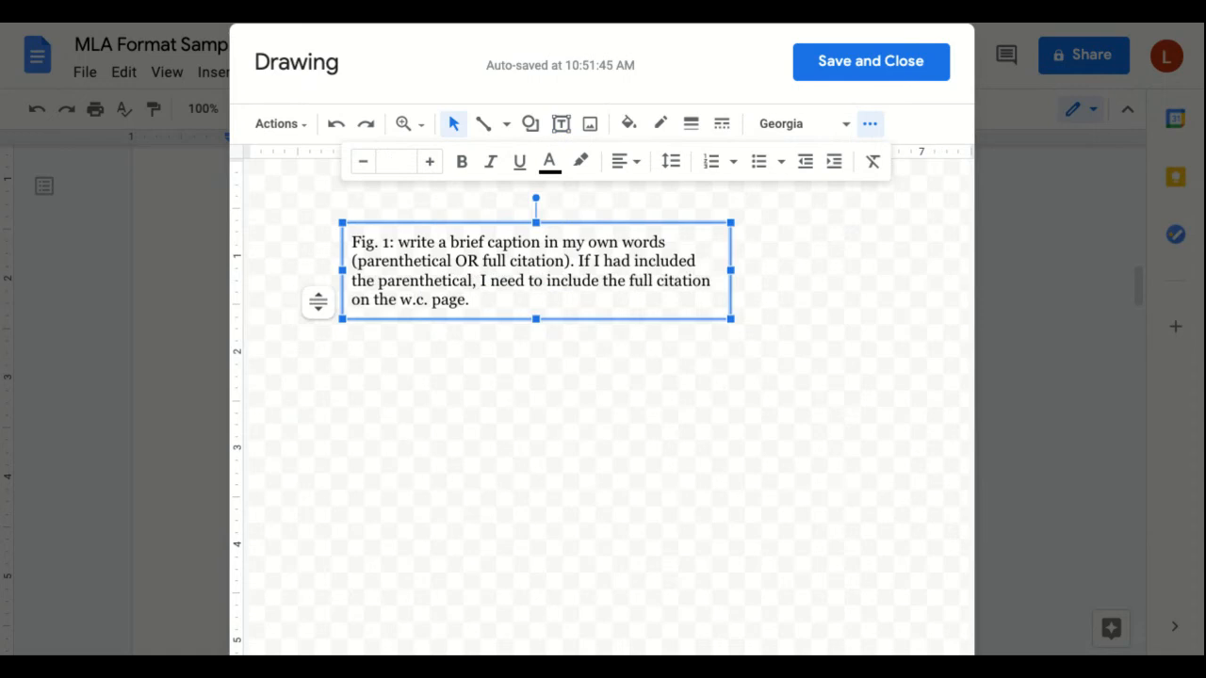
left_click(707, 366)
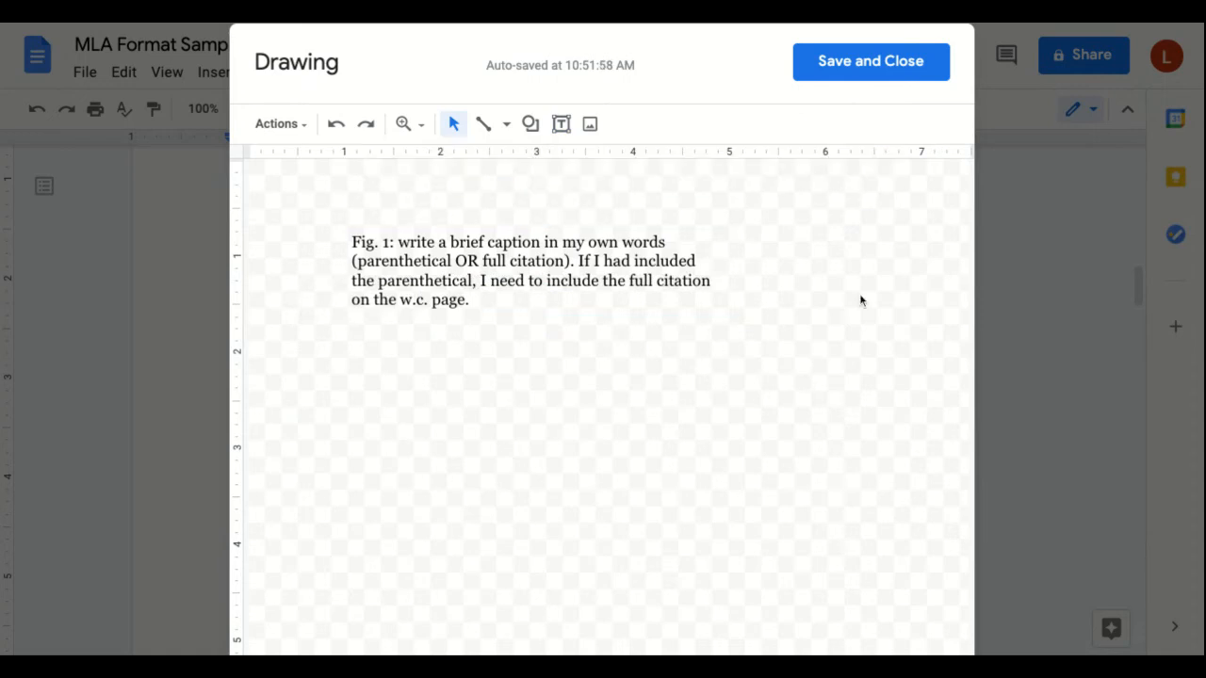
left_click(873, 70)
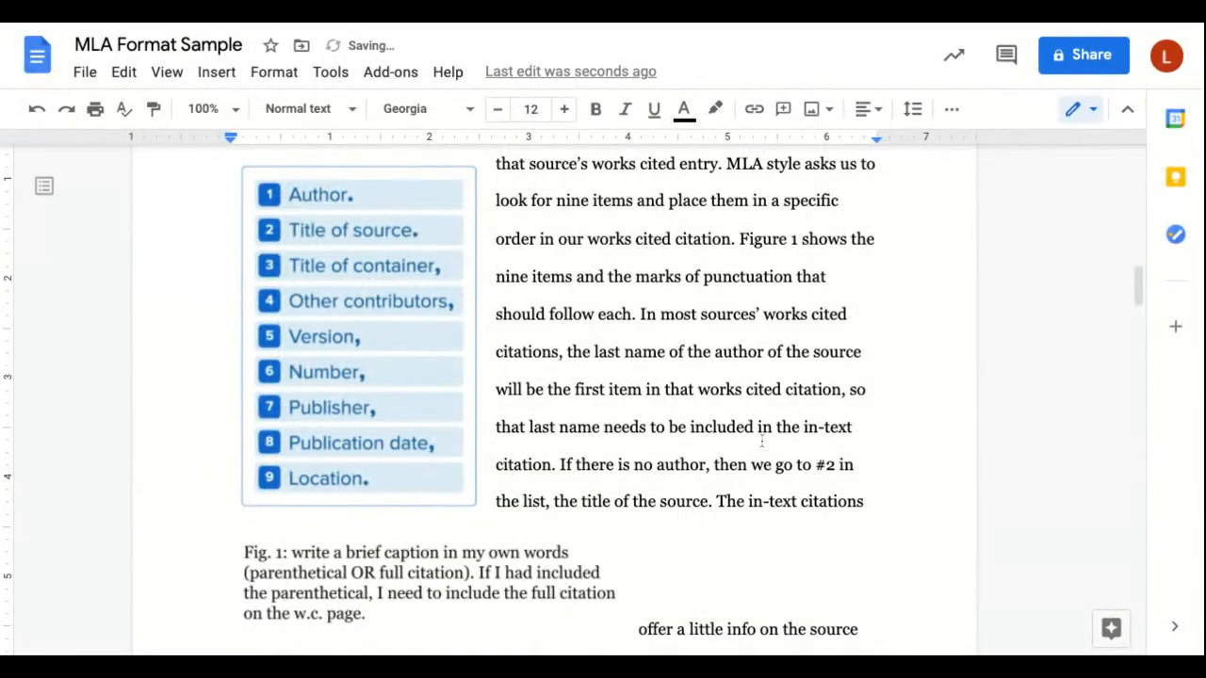
Step: Shrink the caption drawing proportionally to about 3.2 inches wide and wrap the paragraph text around it
left_click_drag(1138, 292, 1138, 315)
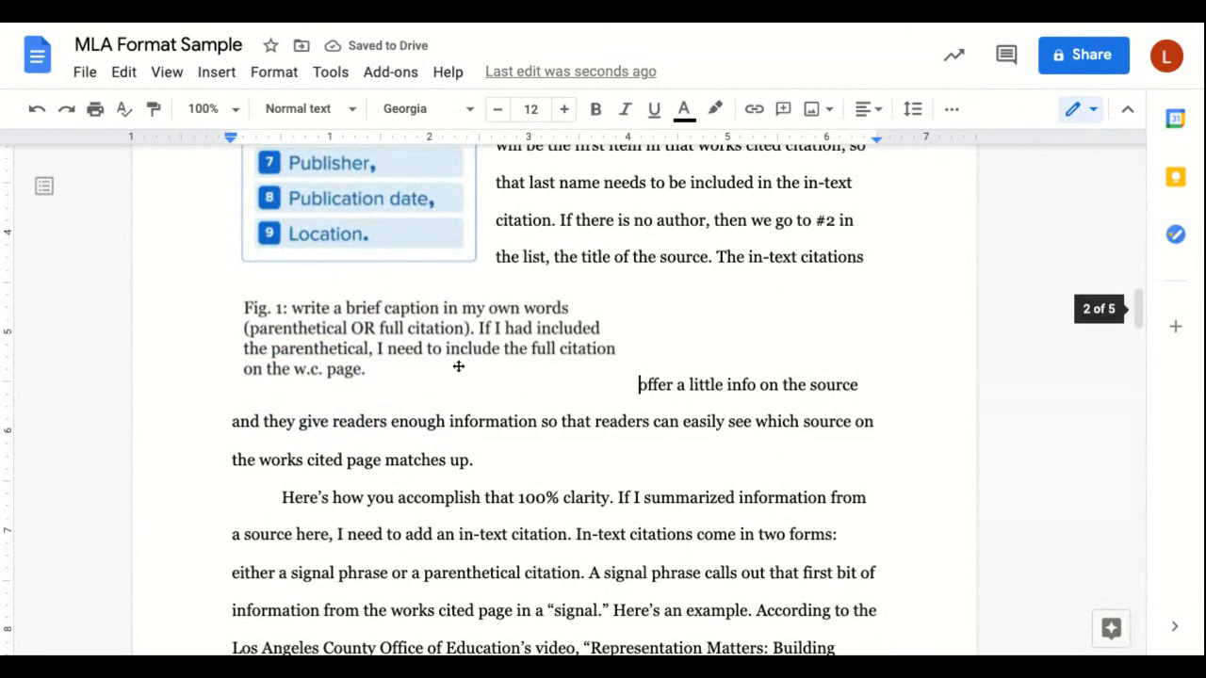
left_click(406, 345)
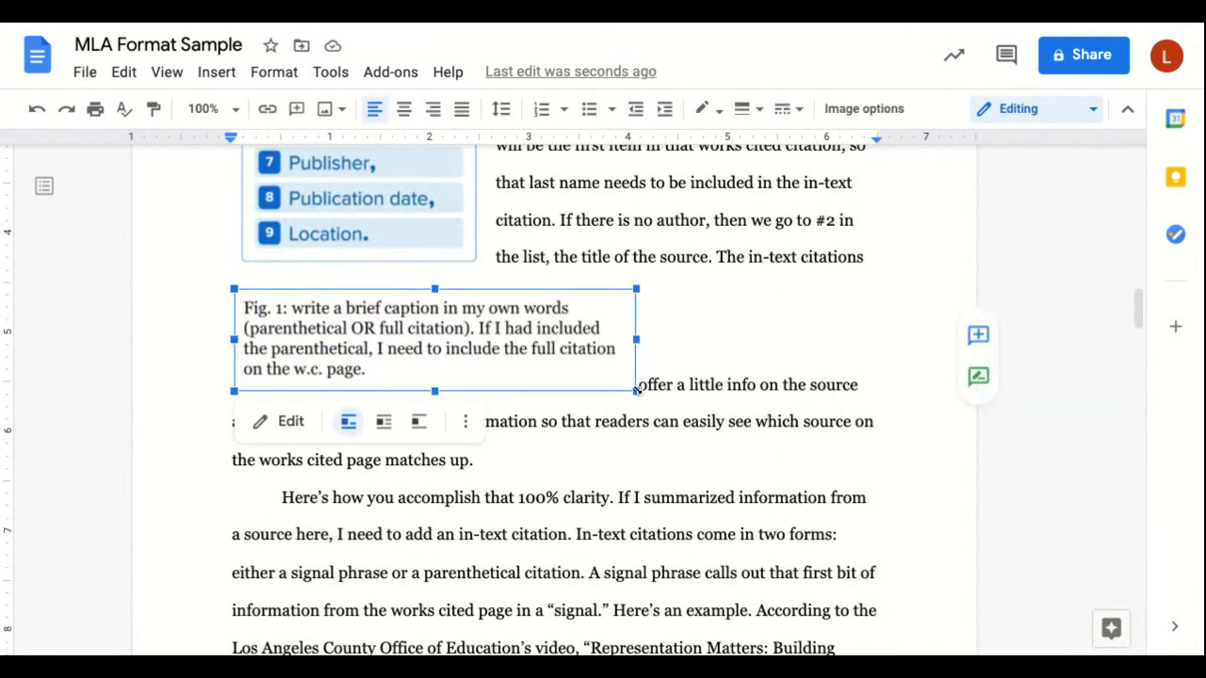
left_click_drag(637, 390, 548, 367)
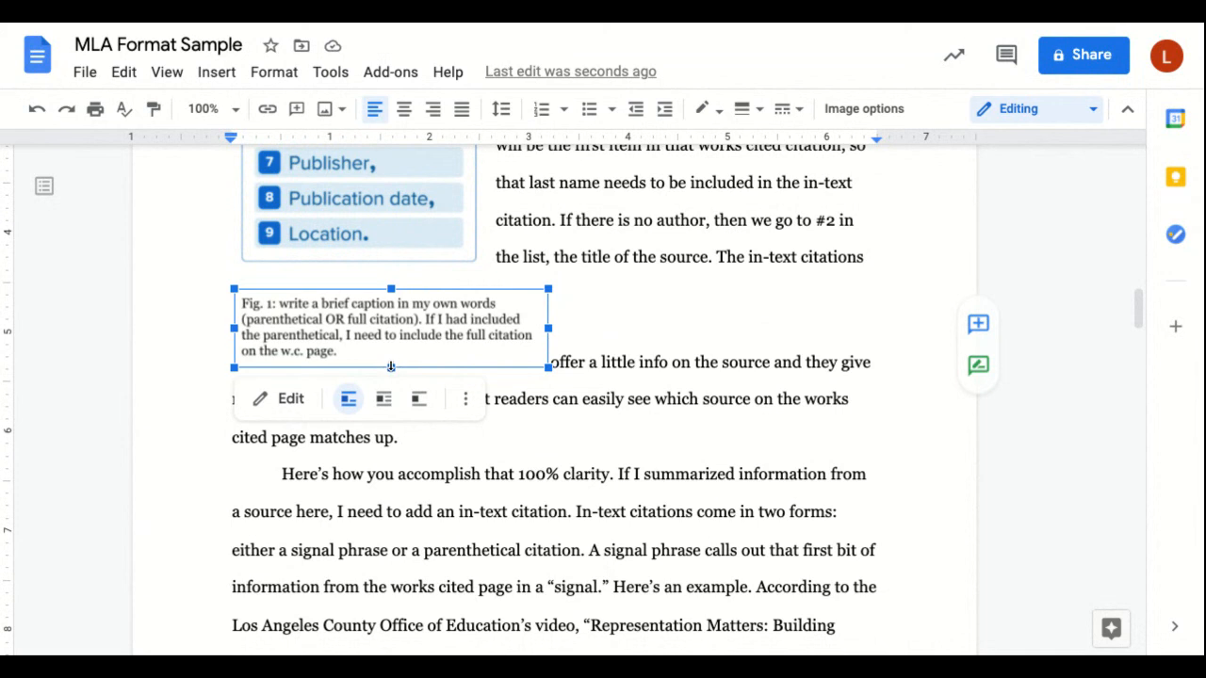
left_click_drag(391, 366, 391, 388)
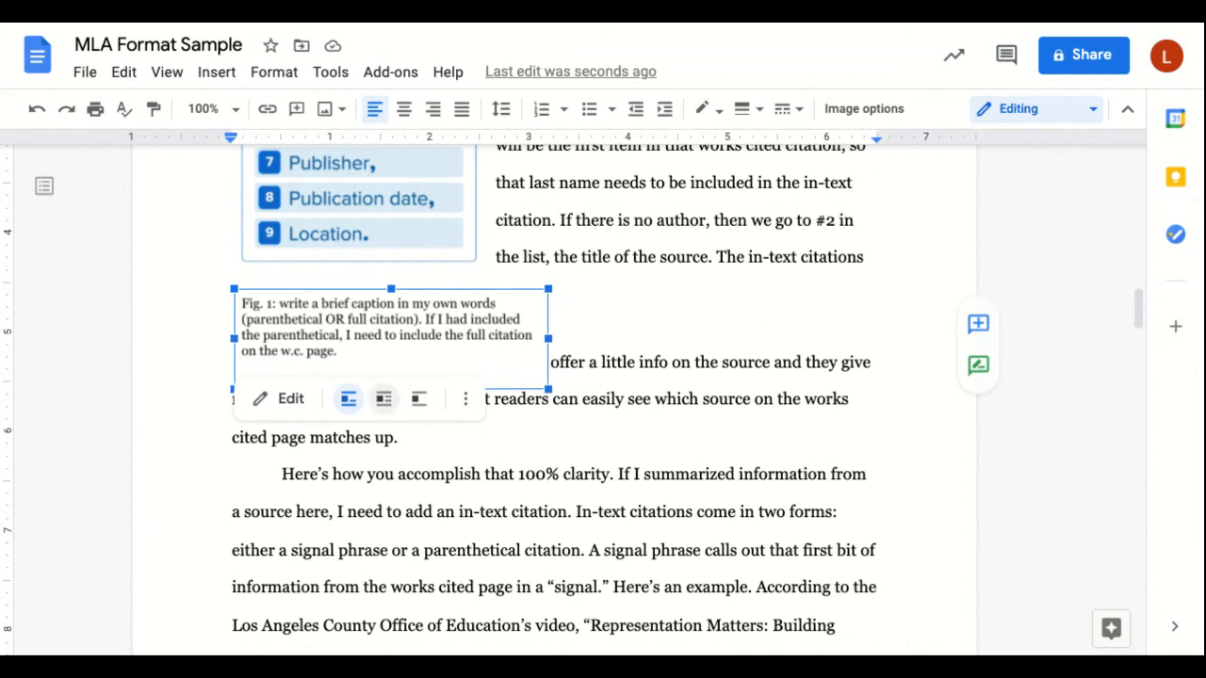
key("ctrl+z")
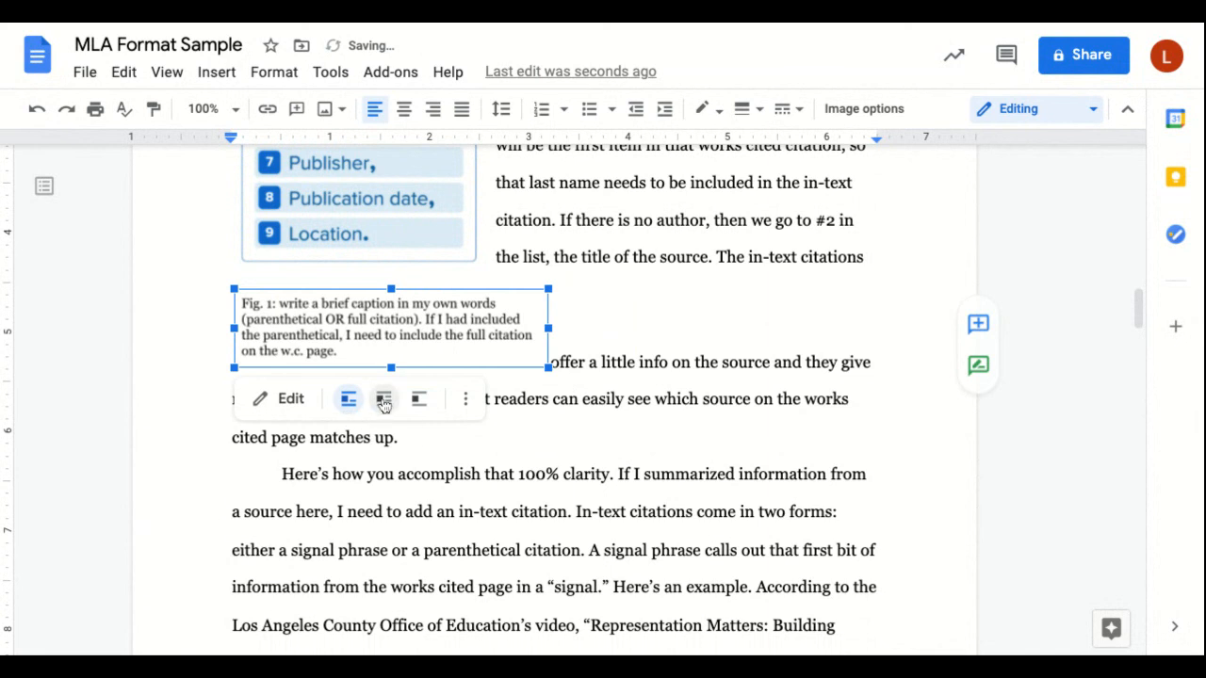
left_click(384, 400)
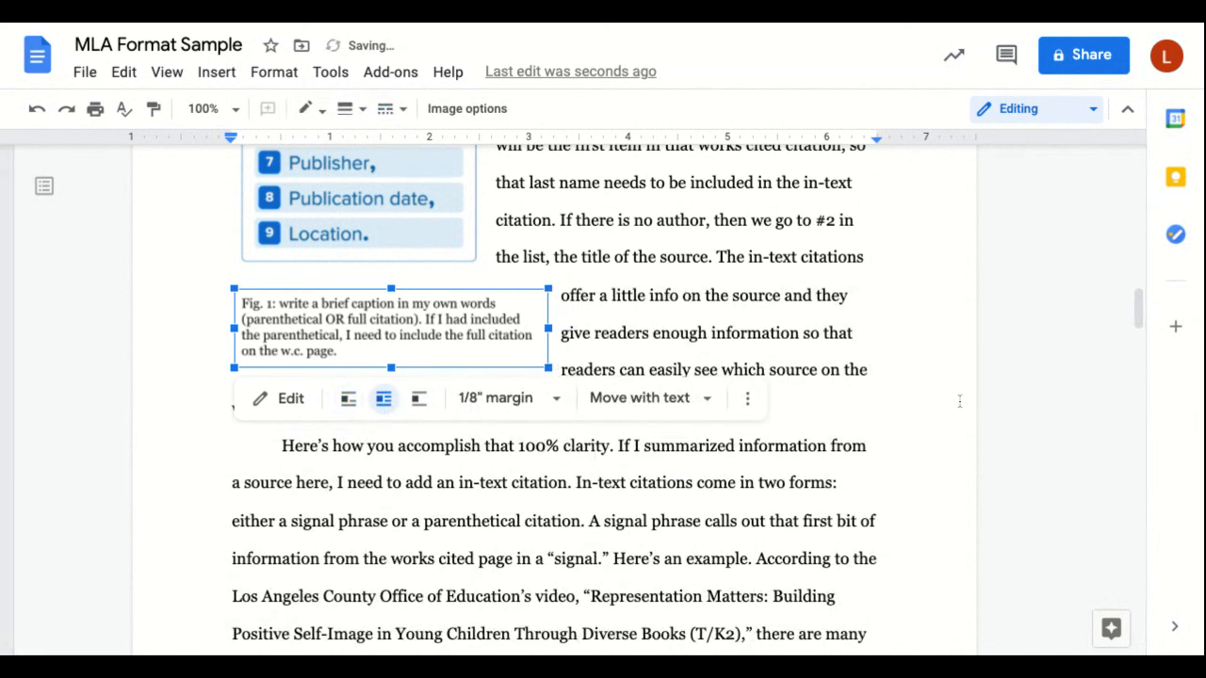
left_click(839, 260)
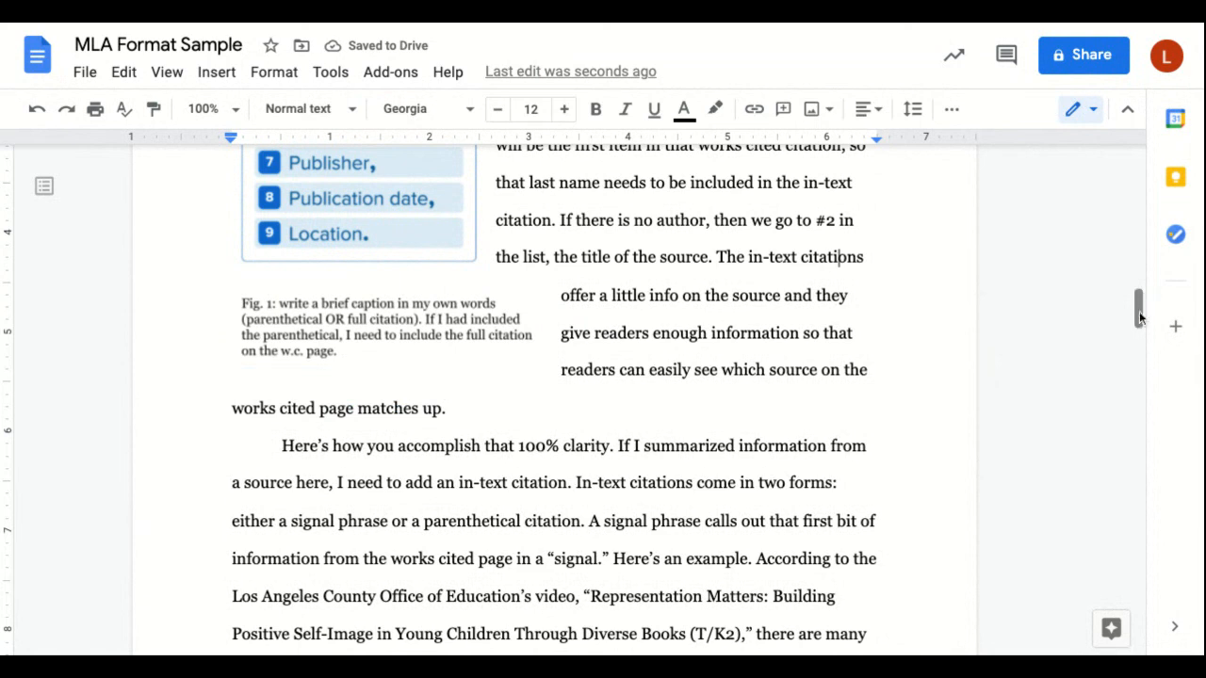
Step: Enlarge the image of the nine works cited elements proportionally to about 2.9 inches wide
mouse_move(1137, 316)
left_mouse_down()
mouse_move(1137, 301)
mouse_move(1137, 311)
left_mouse_up()
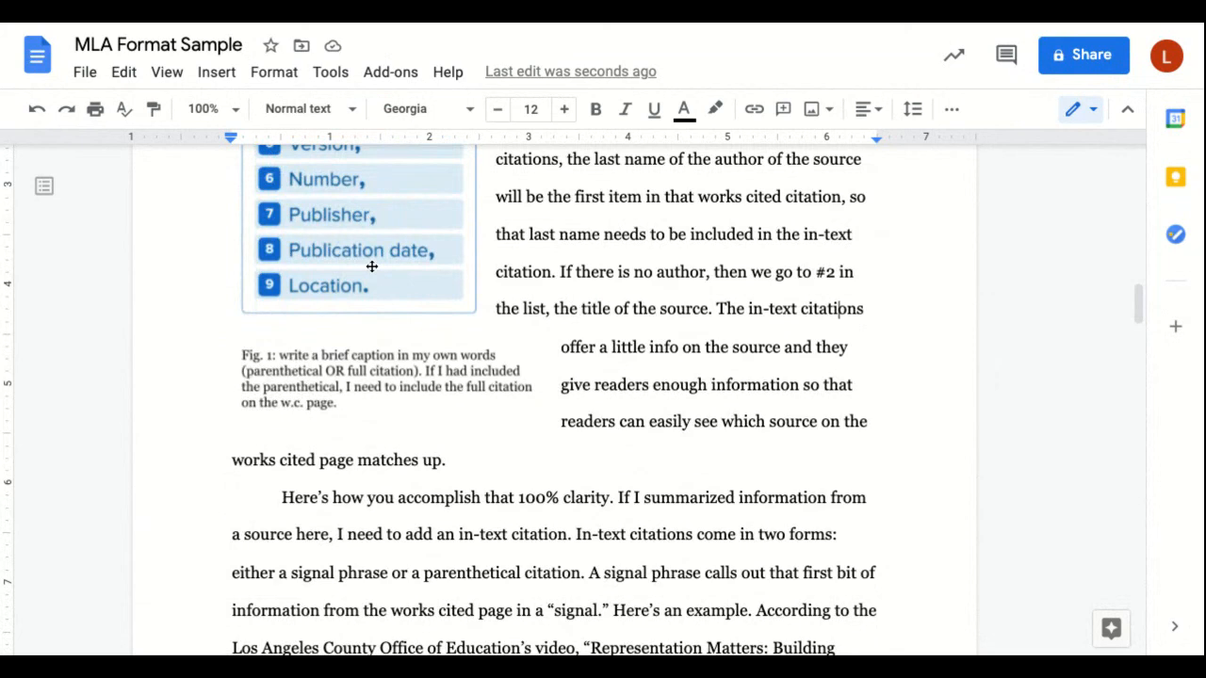
left_click(372, 267)
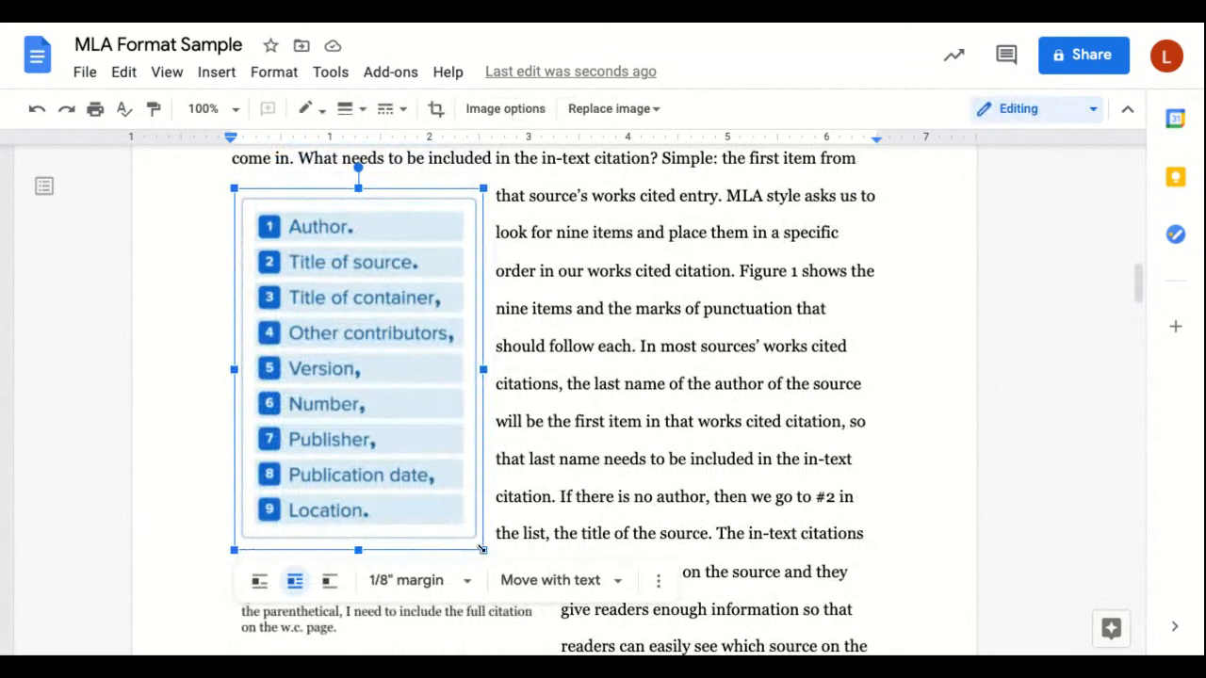
left_click_drag(483, 551, 523, 606)
left_click(695, 498)
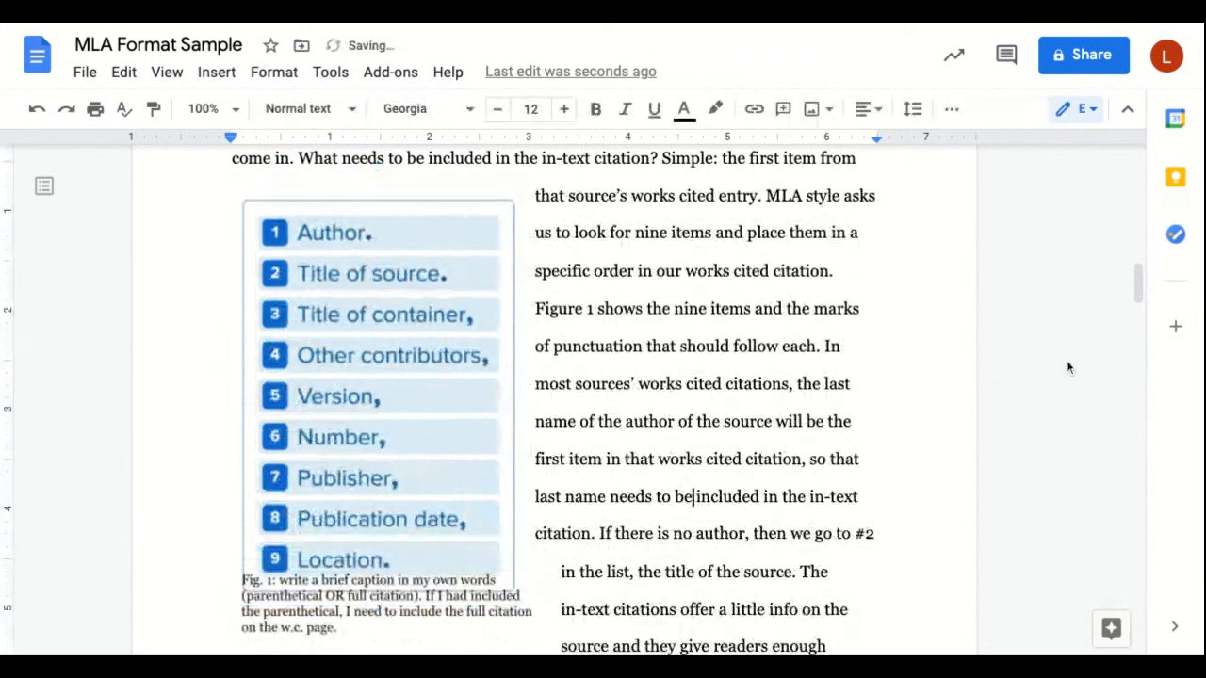
Step: Move the caption drawing down so that it sits just below the enlarged image without overlapping it
left_click_drag(1140, 271, 1140, 297)
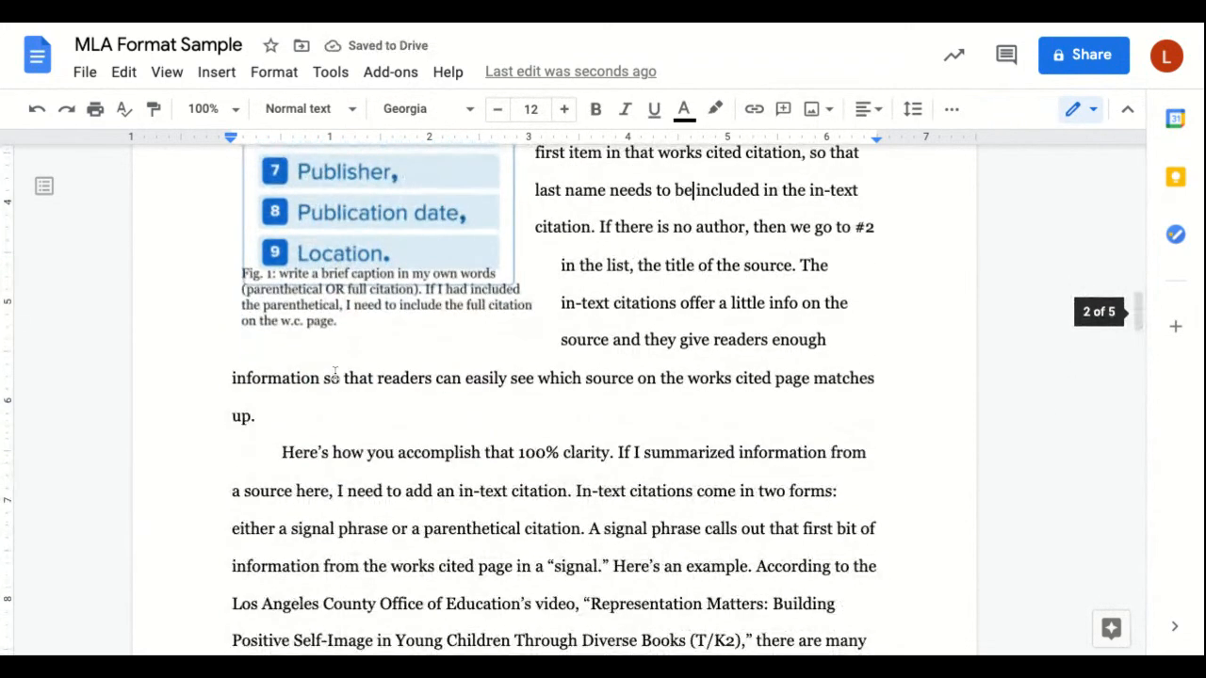
left_click(316, 310)
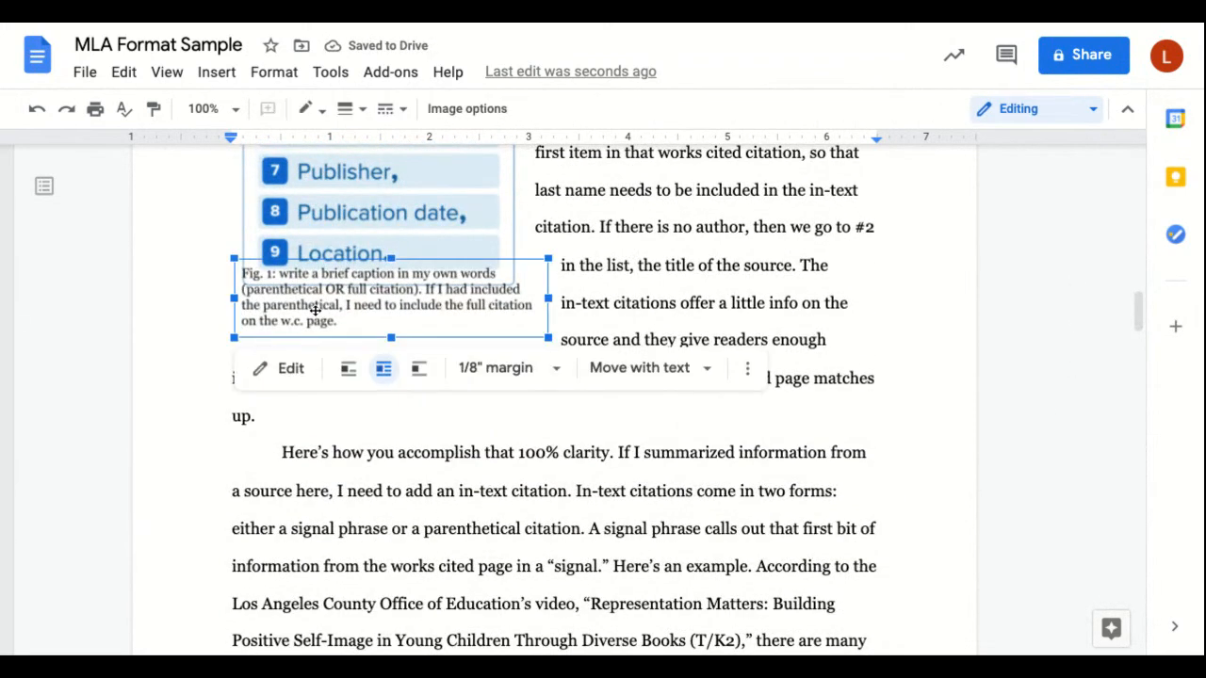
left_click_drag(316, 310, 312, 347)
left_click_drag(420, 423, 420, 423)
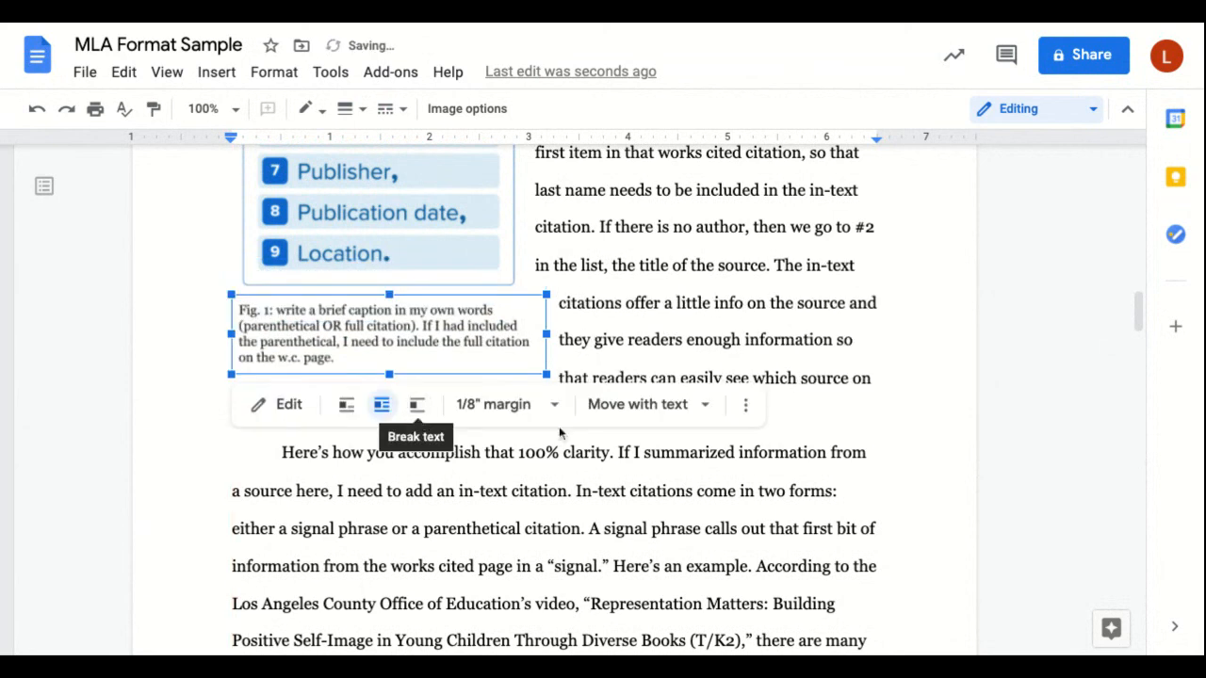
left_click(745, 311)
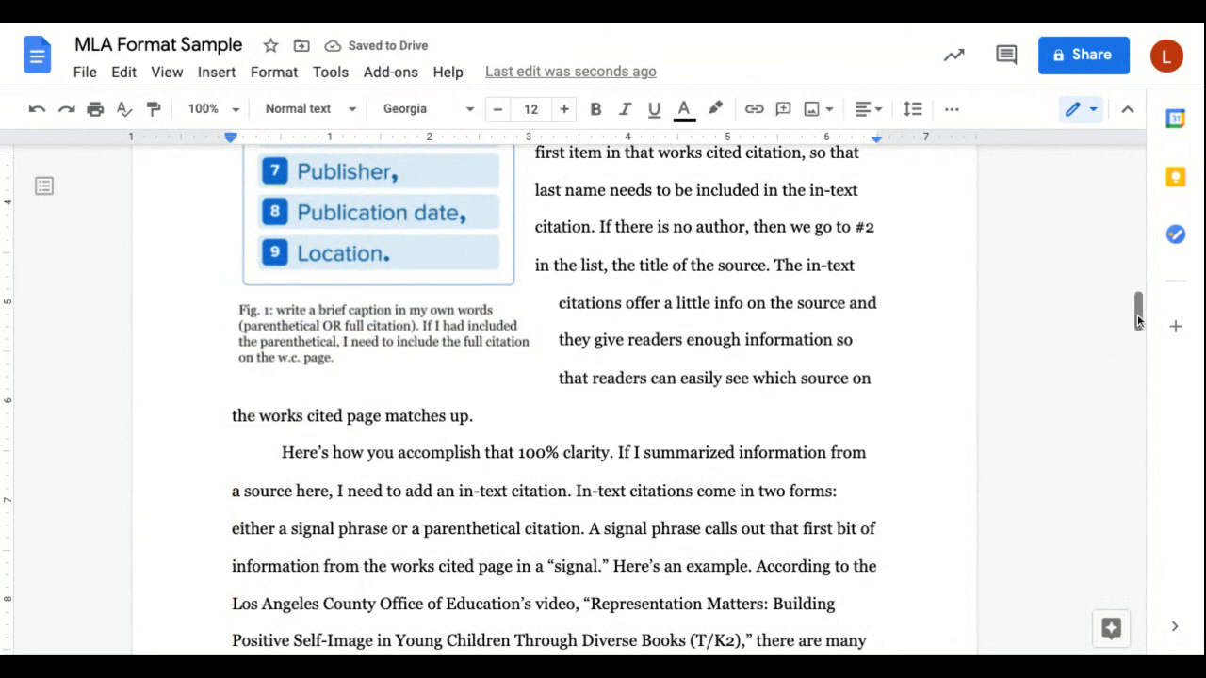
Step: Set the text-wrap margin of the caption drawing to 1/4"
scroll(1138, 321, "down", 1)
left_click_drag(1138, 320, 1138, 275)
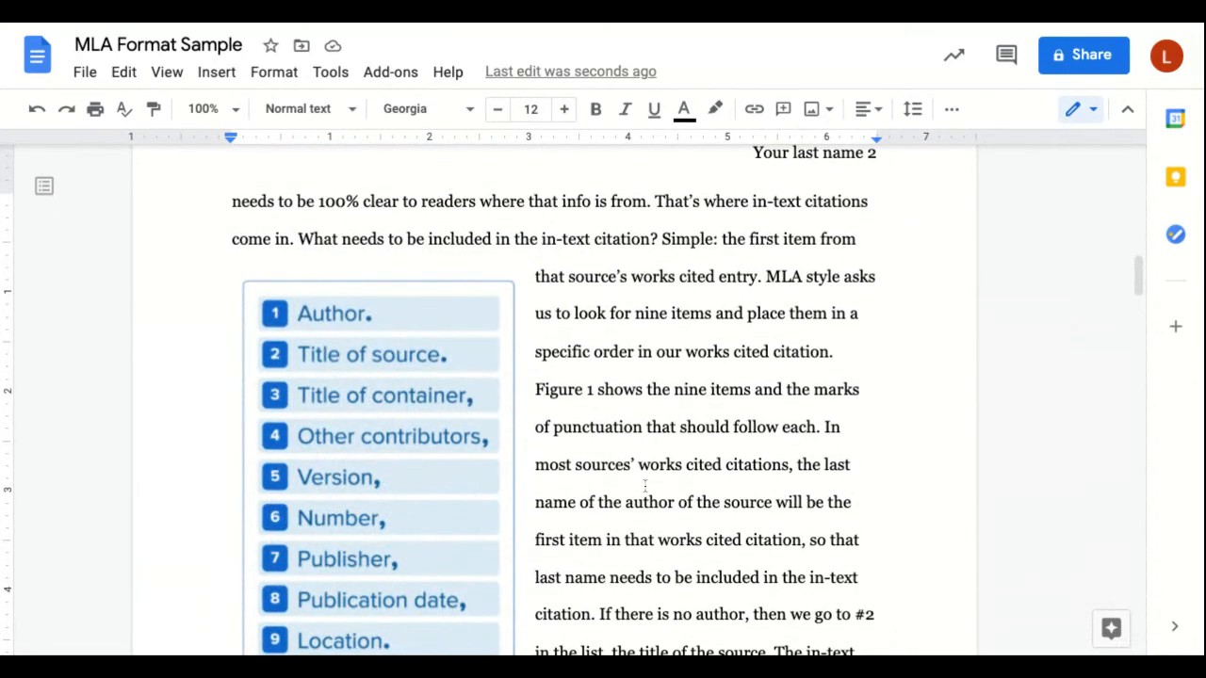
scroll(1138, 280, "down", 3)
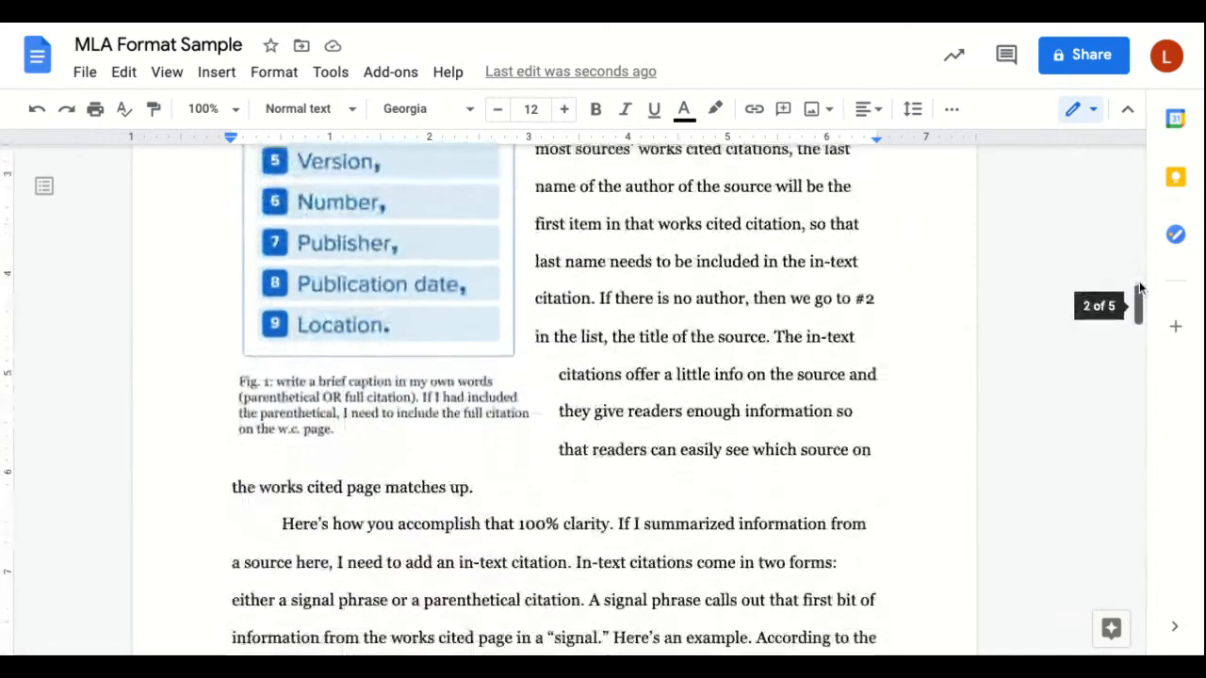
scroll(1139, 281, "down", 1)
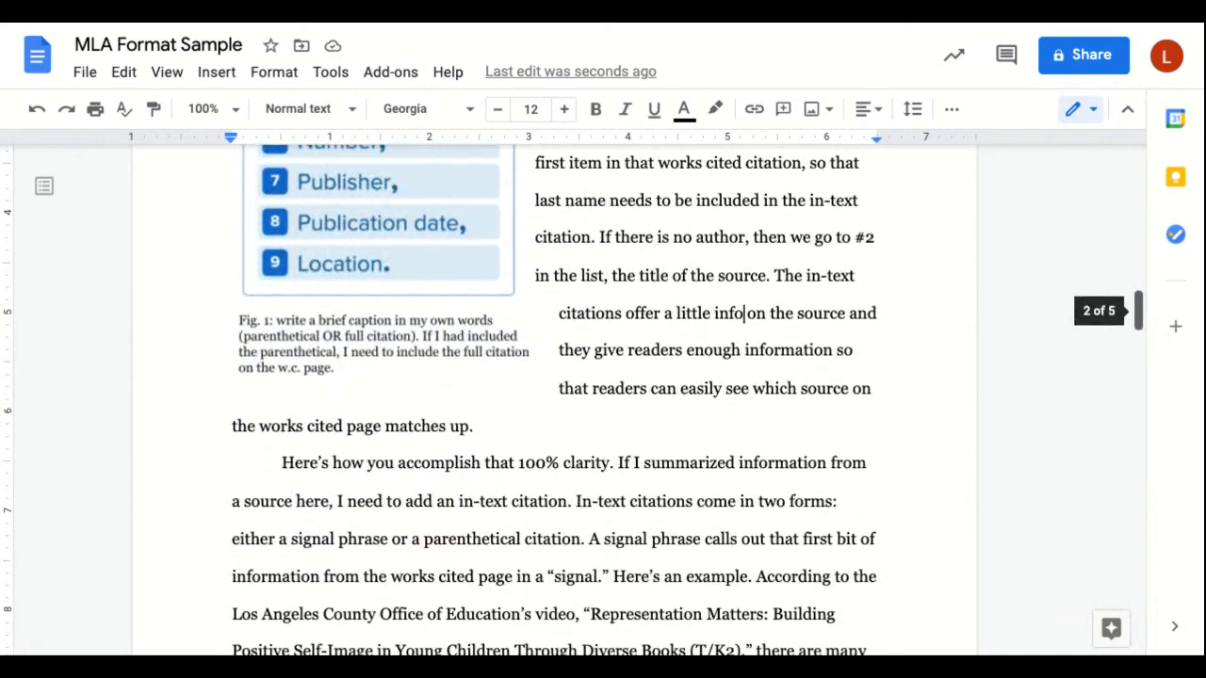
left_click(407, 338)
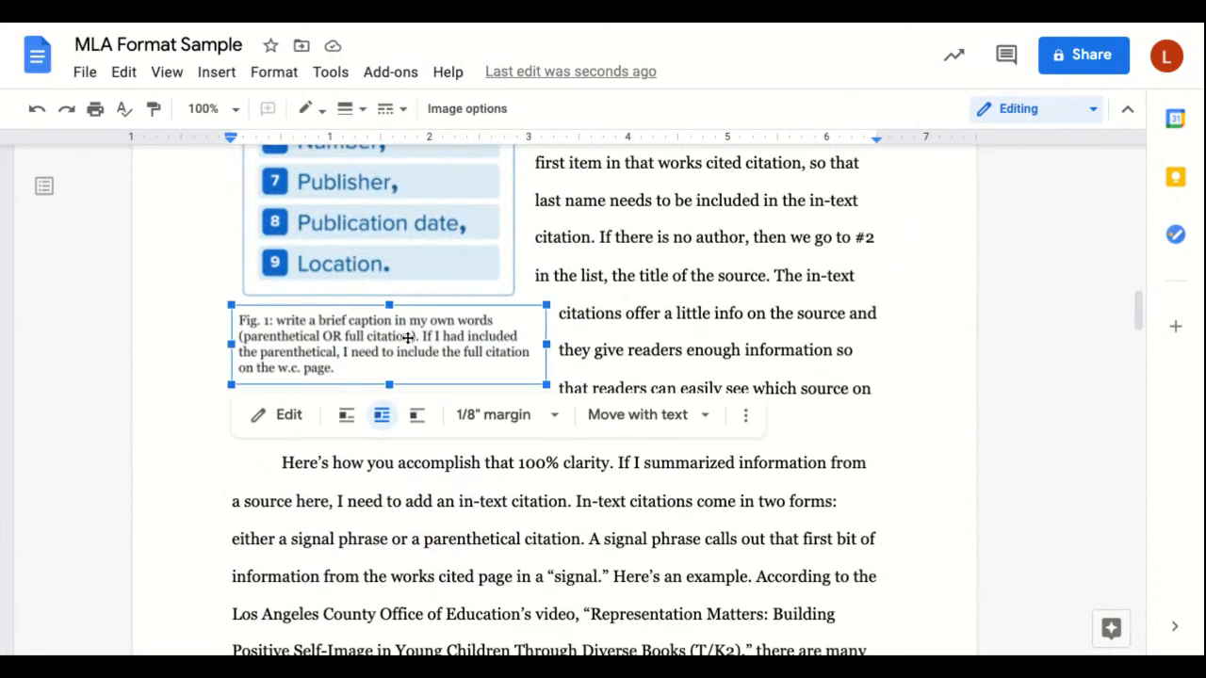
left_click(551, 418)
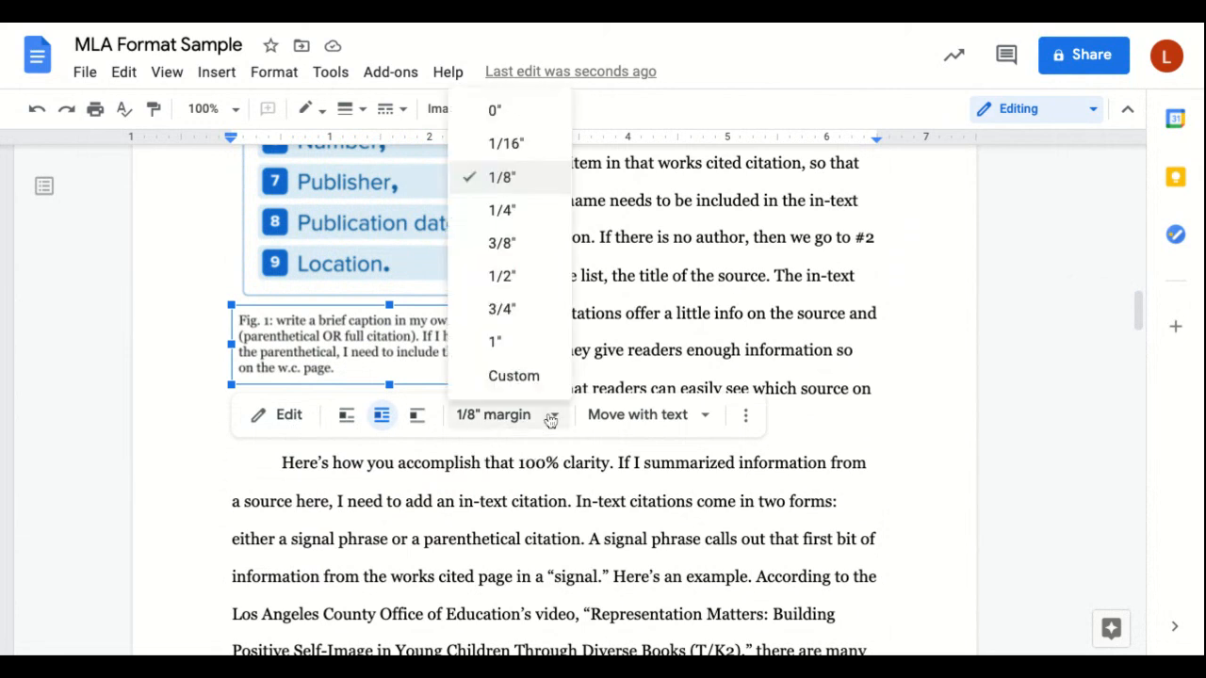
left_click(514, 215)
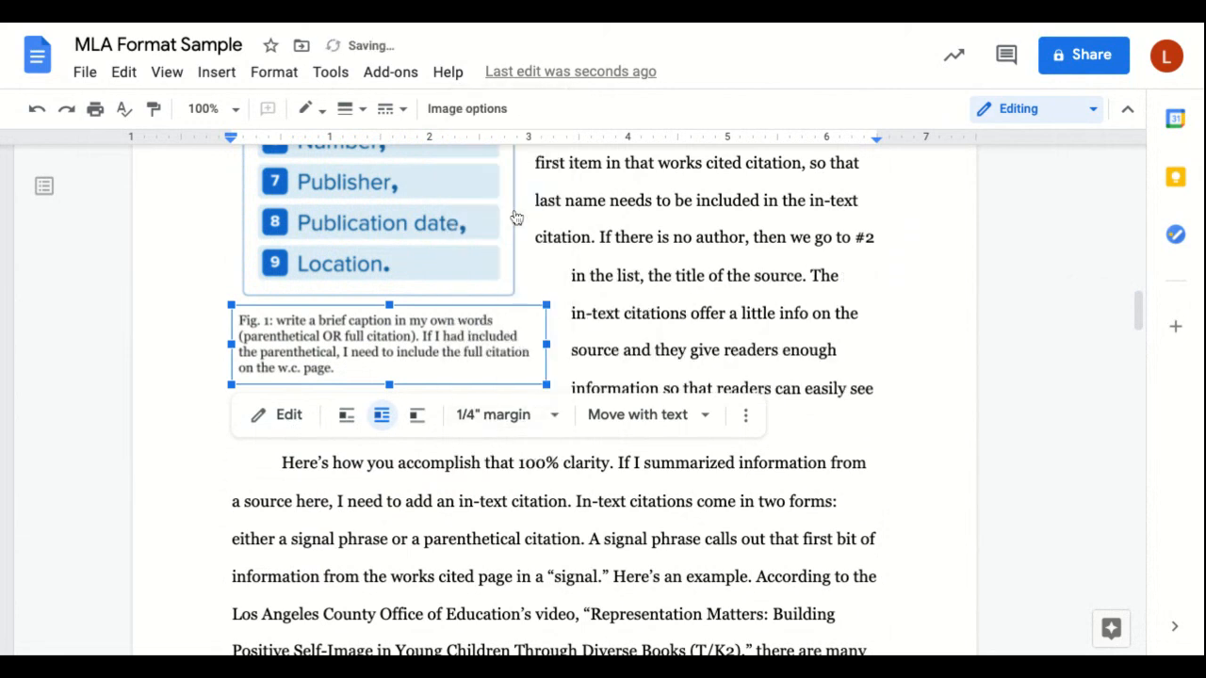
left_click(651, 386)
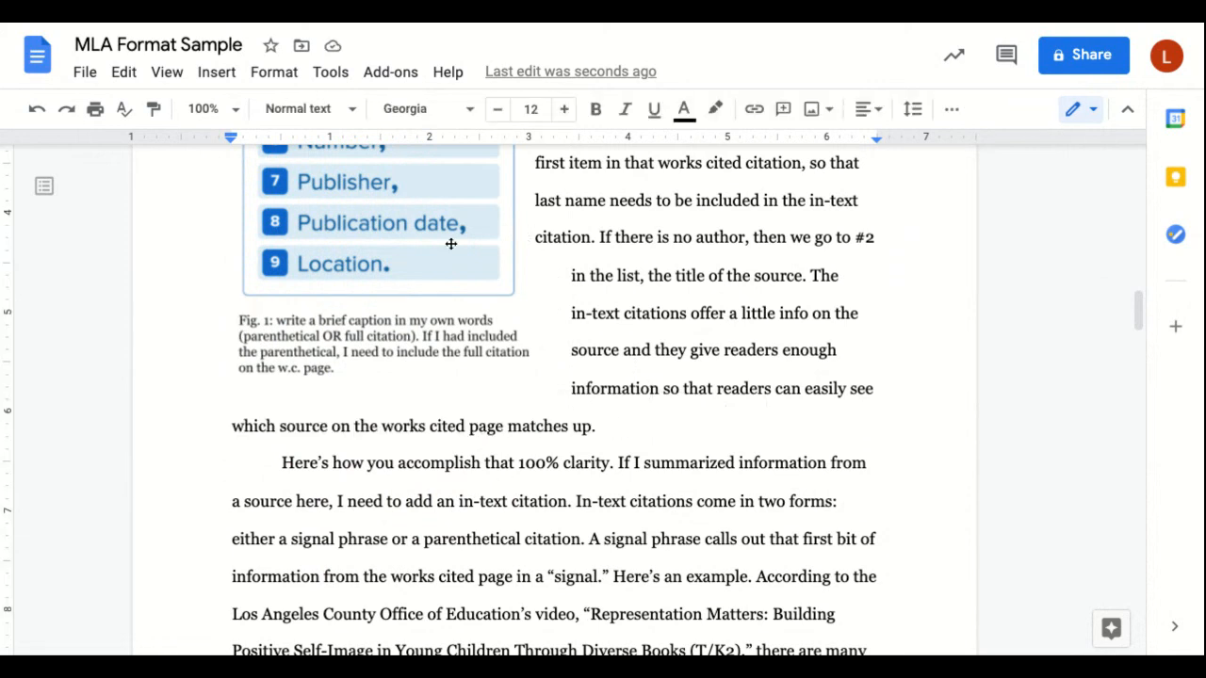
Step: Select the image of the nine works cited elements above the caption
left_click(453, 288)
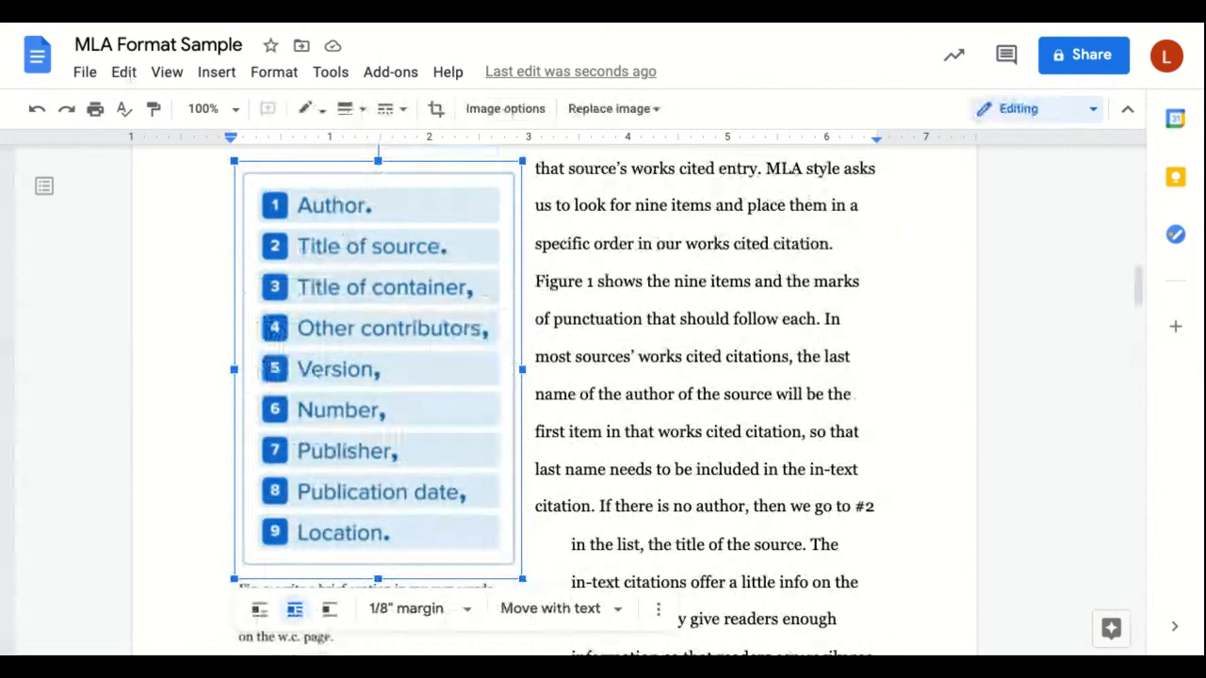